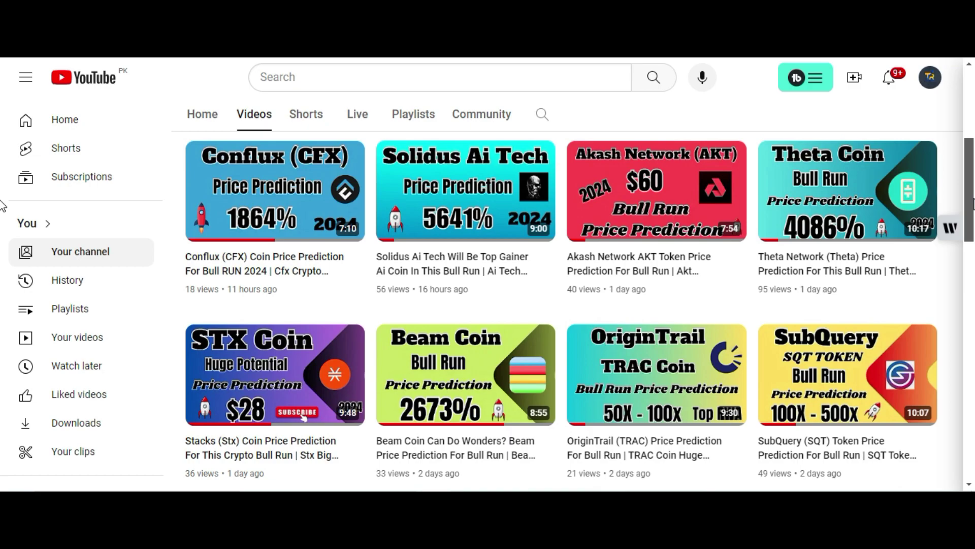
# Look through the latest crypto price prediction videos on the YouTube channel.
pyautogui.moveTo(971, 206); pyautogui.dragTo(970, 300)
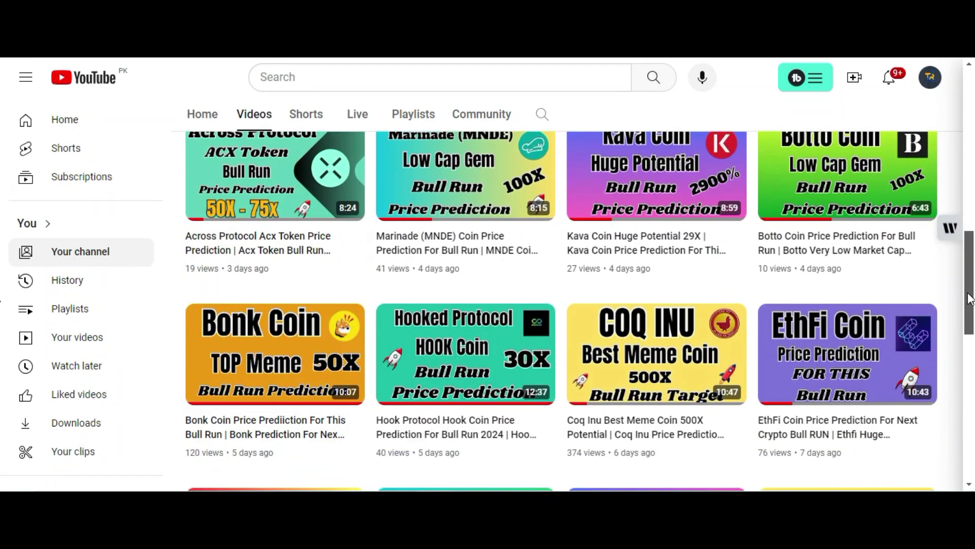
pyautogui.moveTo(473, 365)
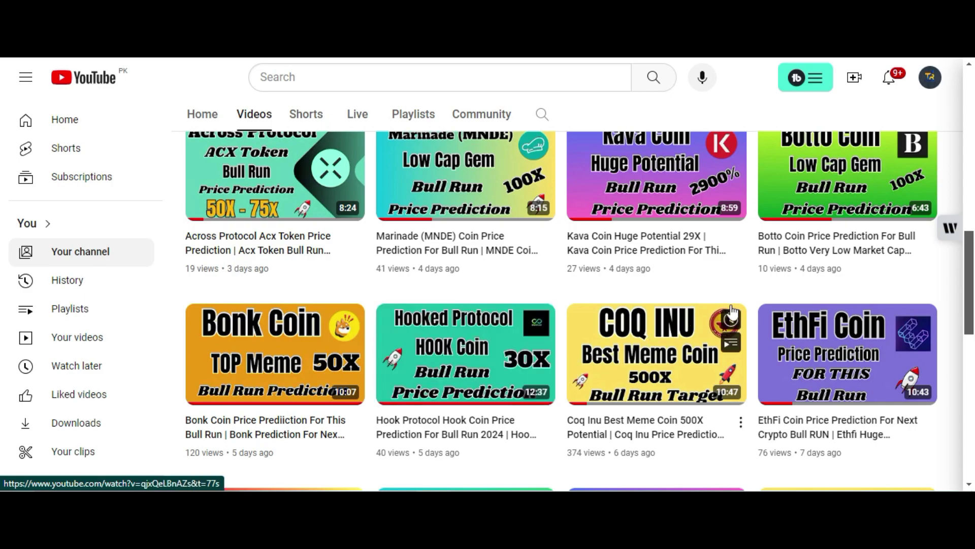
pyautogui.scroll(5, 3, 239)
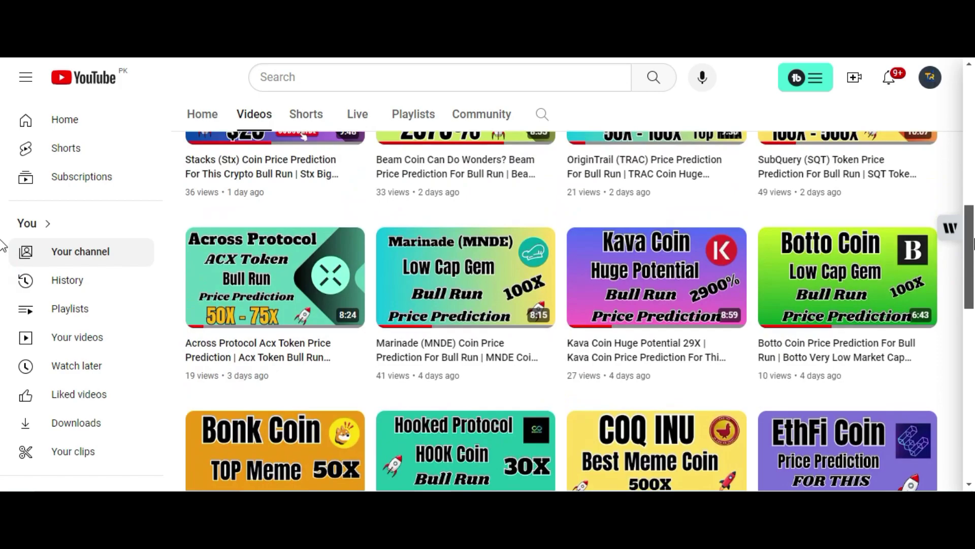
pyautogui.scroll(3, 3, 200)
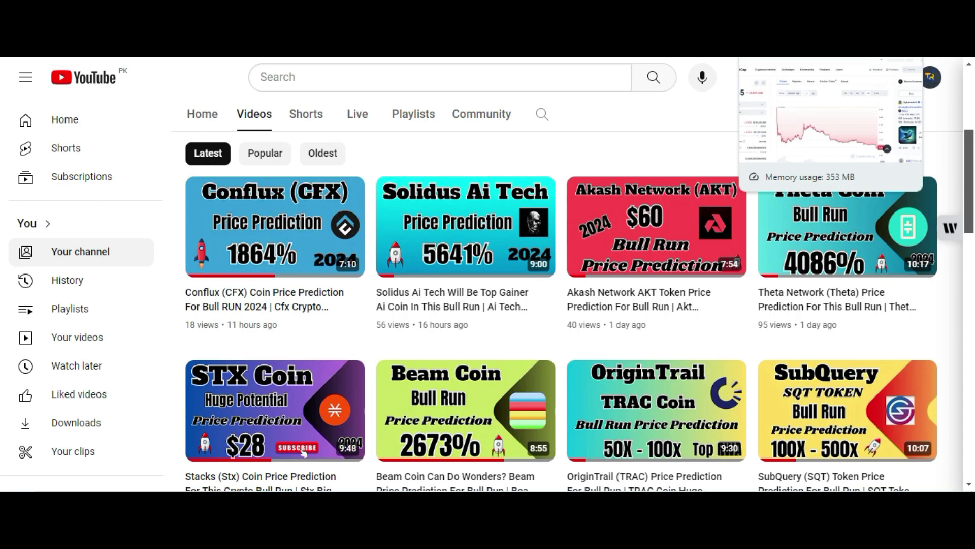
# Switch to the Renzo (REZ) page on CoinMarketCap and examine its price chart and market statistics.
pyautogui.hotkey('ctrl', 'Tab')
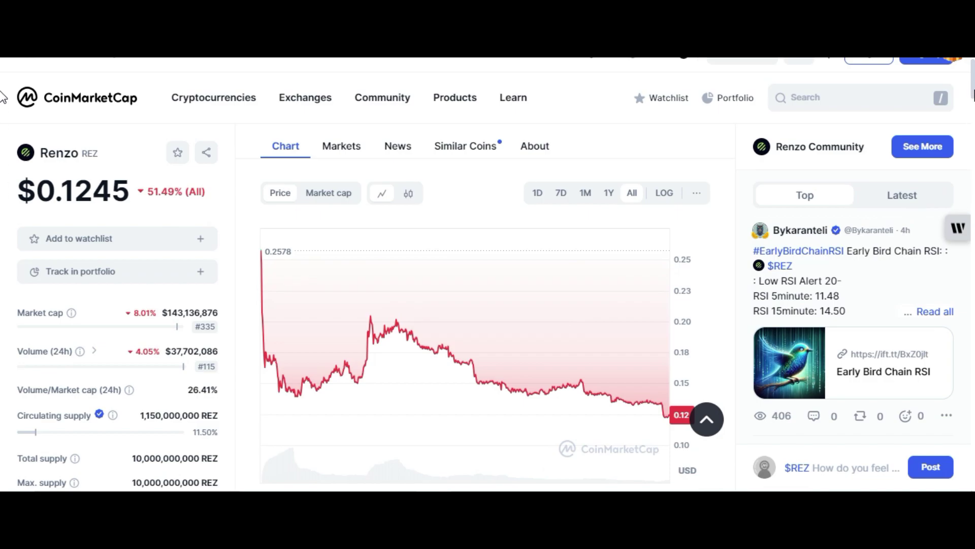
pyautogui.scroll(-1, 4, 98)
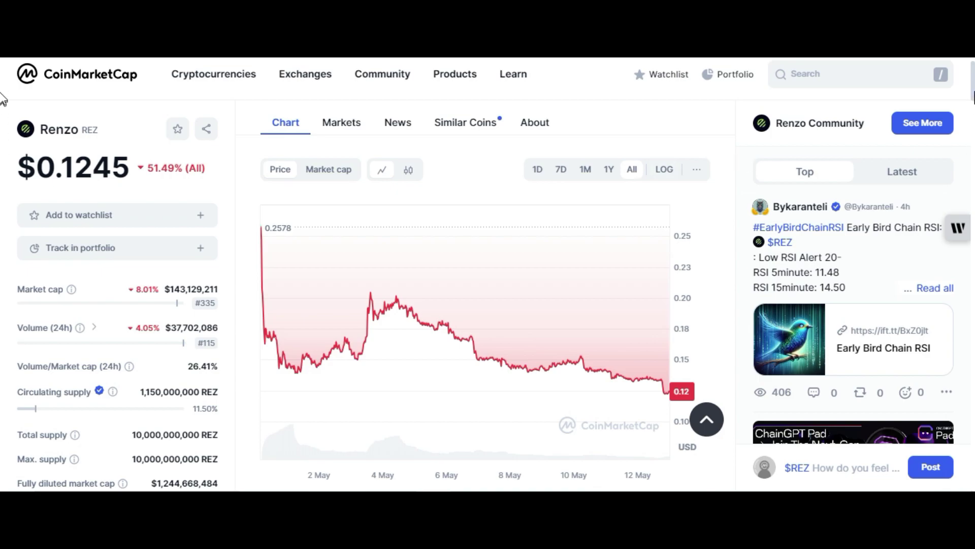
pyautogui.scroll(-1, 1, 90)
pyautogui.scroll(-1, 2, 95)
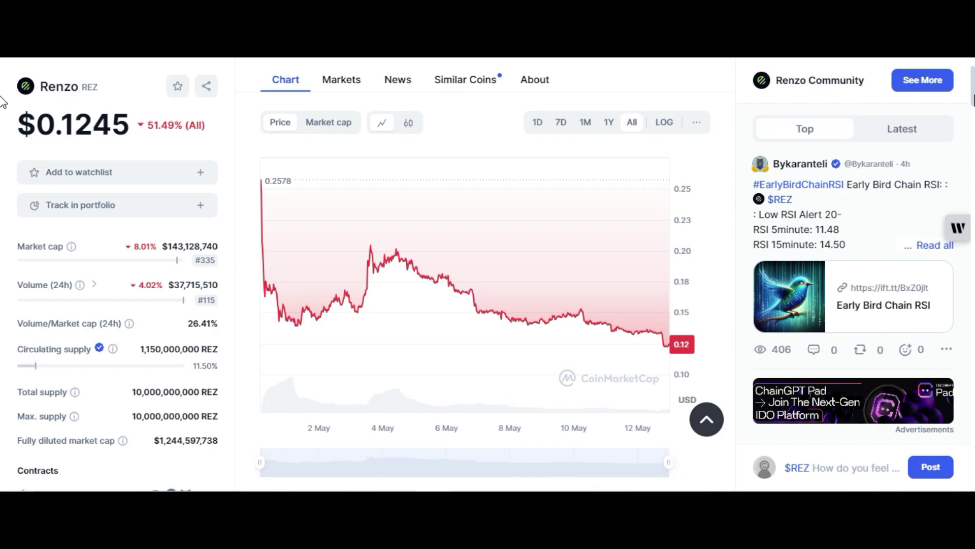
# Review the Renzo Markets table for the exchanges and trading pairs that list REZ.
pyautogui.scroll(-3, 3, 112)
pyautogui.scroll(-7, 2, 113)
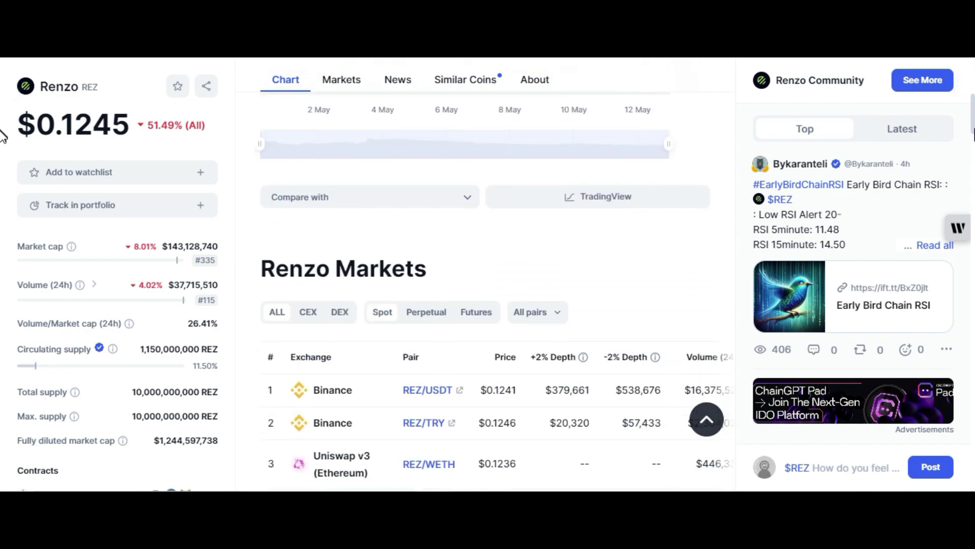
pyautogui.scroll(-1, 2, 147)
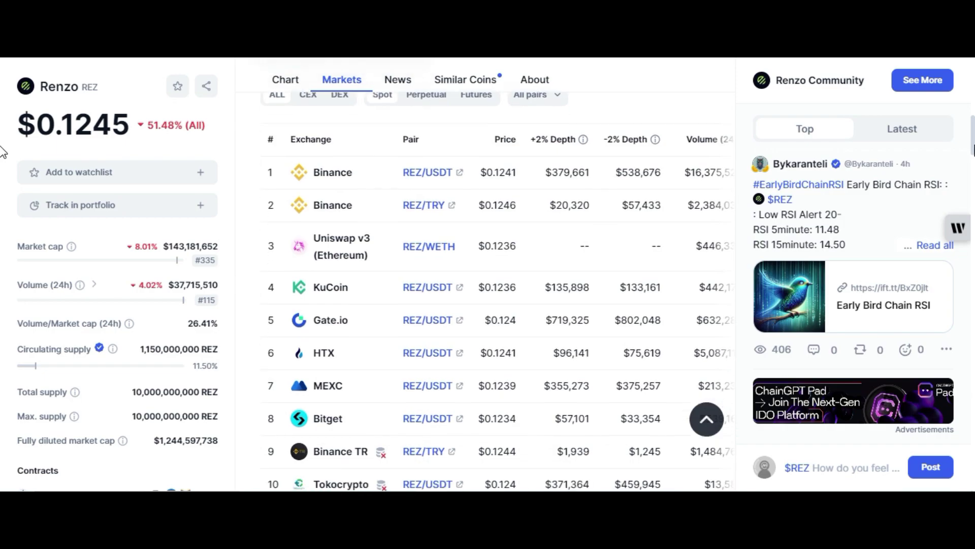
pyautogui.scroll(-2, 2, 151)
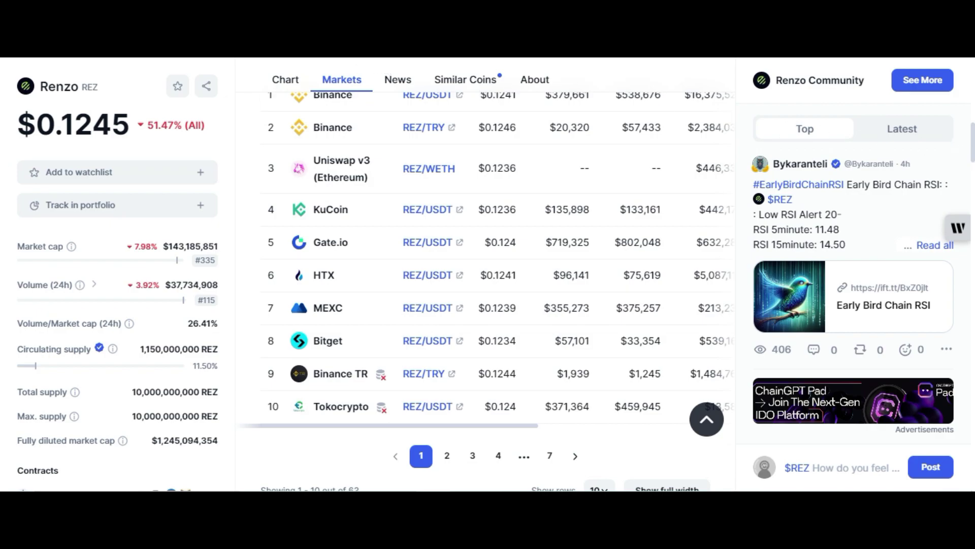
# Switch to the REZUSDT chart in TradingView and add a horizontal line at 0.1315.
pyautogui.hotkey('ctrl', 'Tab')
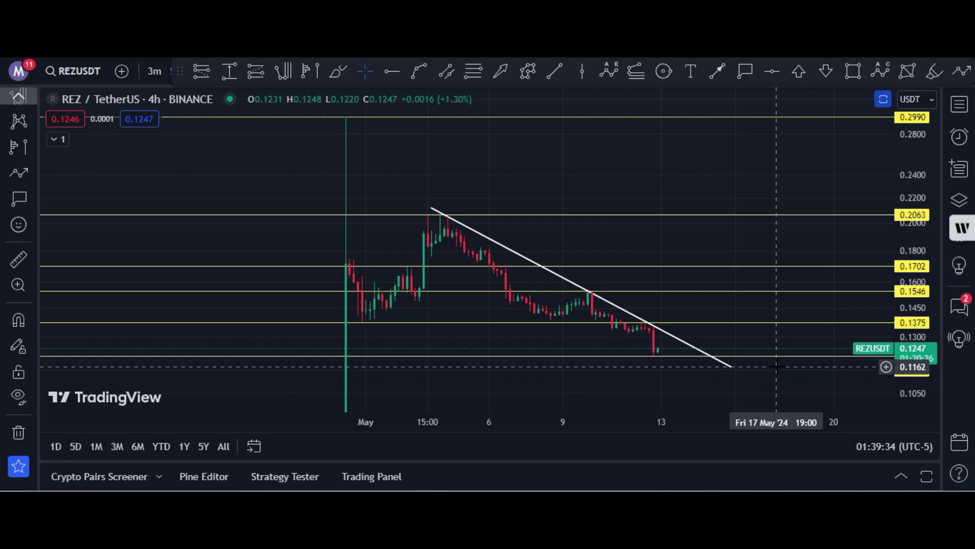
pyautogui.click(772, 71)
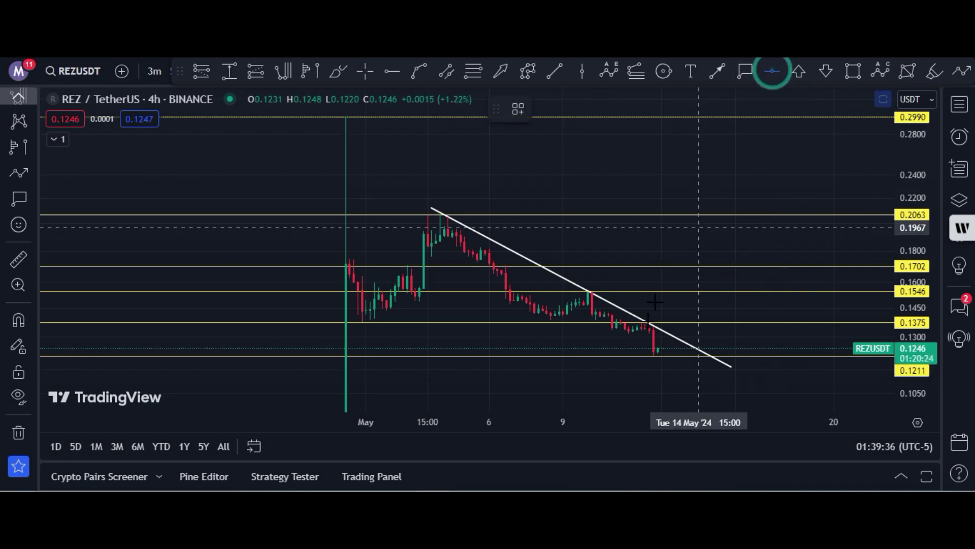
pyautogui.click(617, 333)
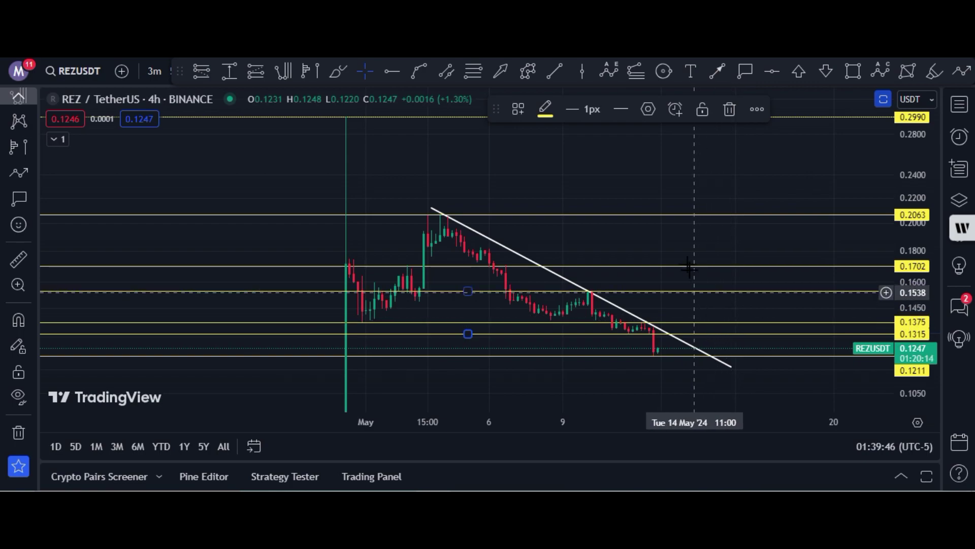
pyautogui.click(655, 252)
# Measure the price drop from the 0.2990 level down to 0.1213 with a Price Range, and remove the measurement.
pyautogui.click(229, 71)
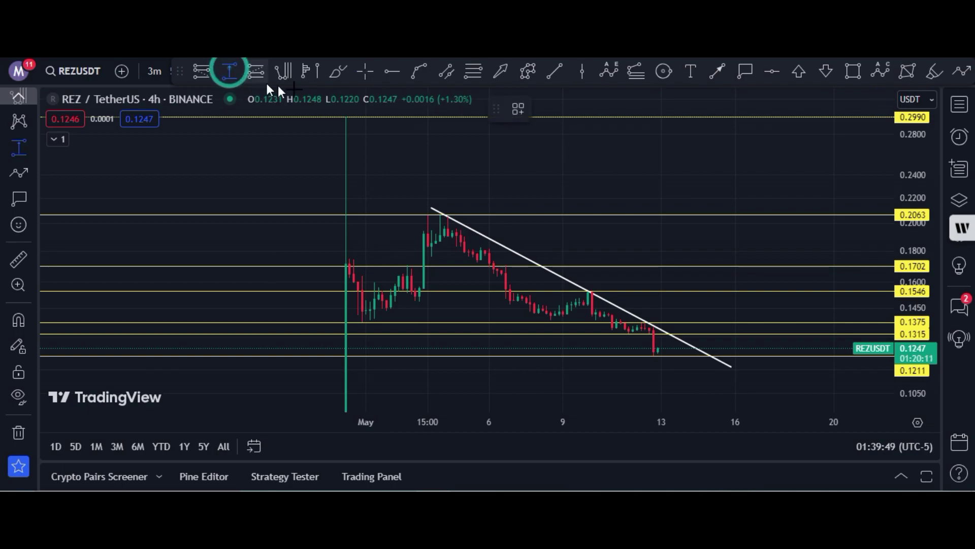
pyautogui.click(408, 117)
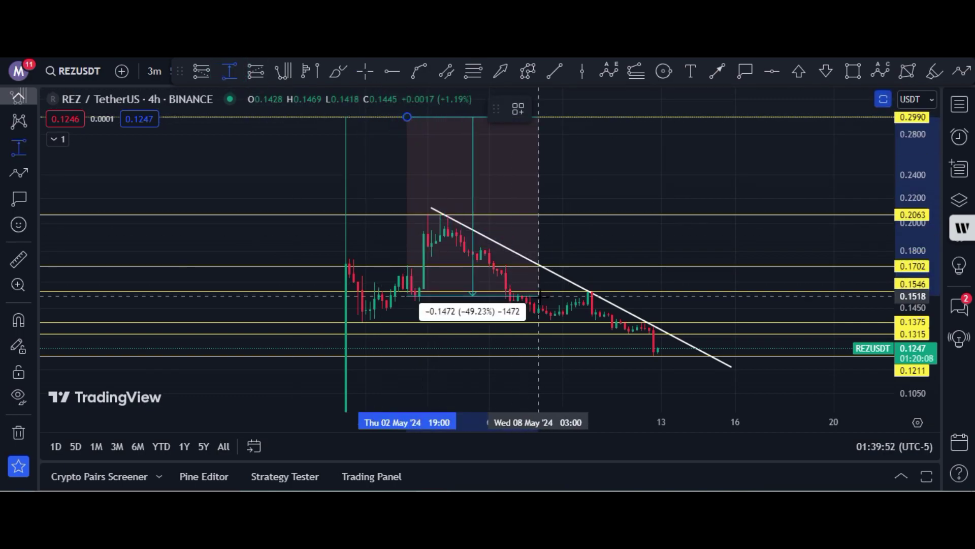
pyautogui.click(600, 355)
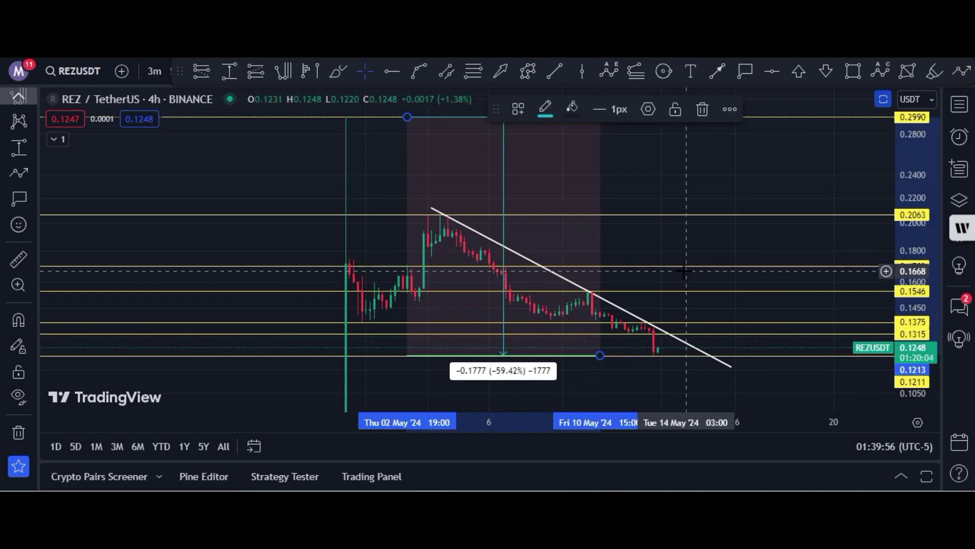
pyautogui.click(687, 240)
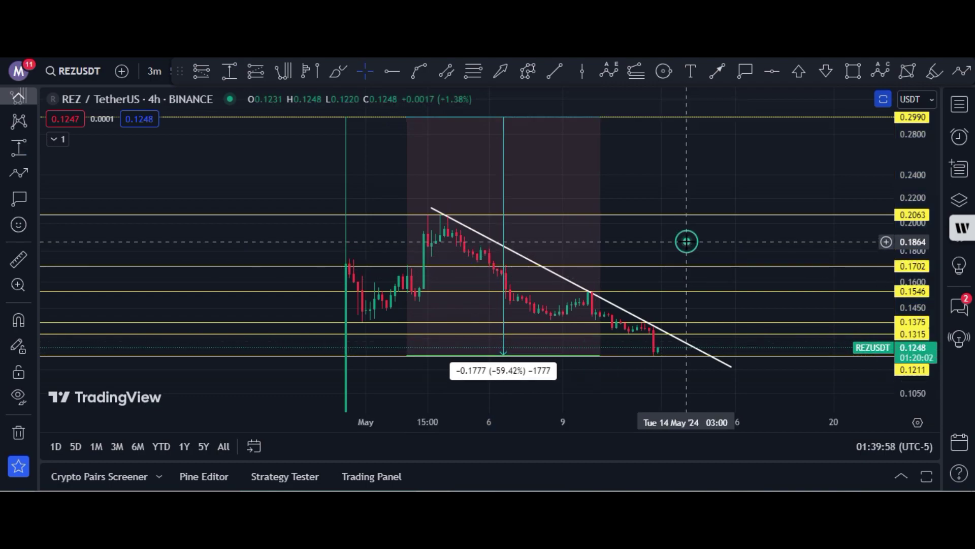
pyautogui.click(597, 125)
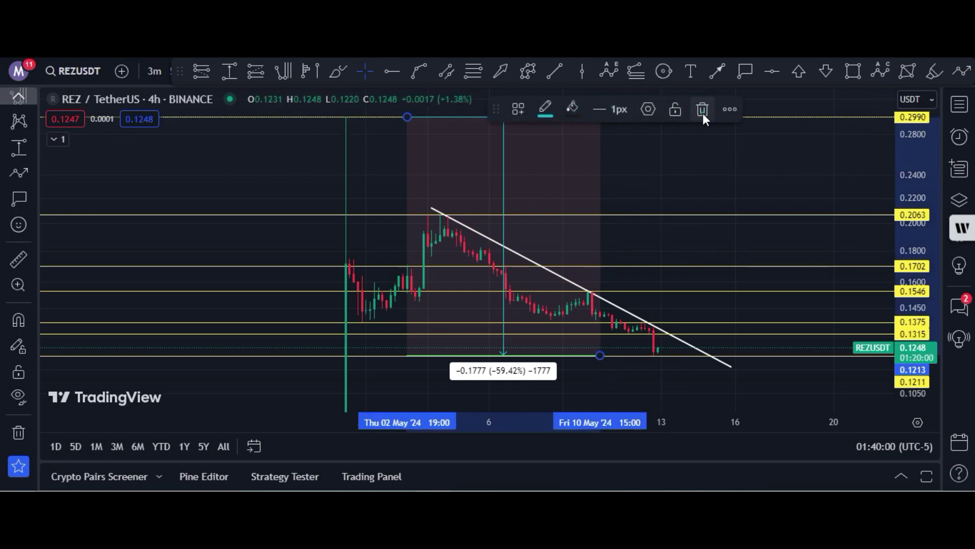
pyautogui.click(703, 113)
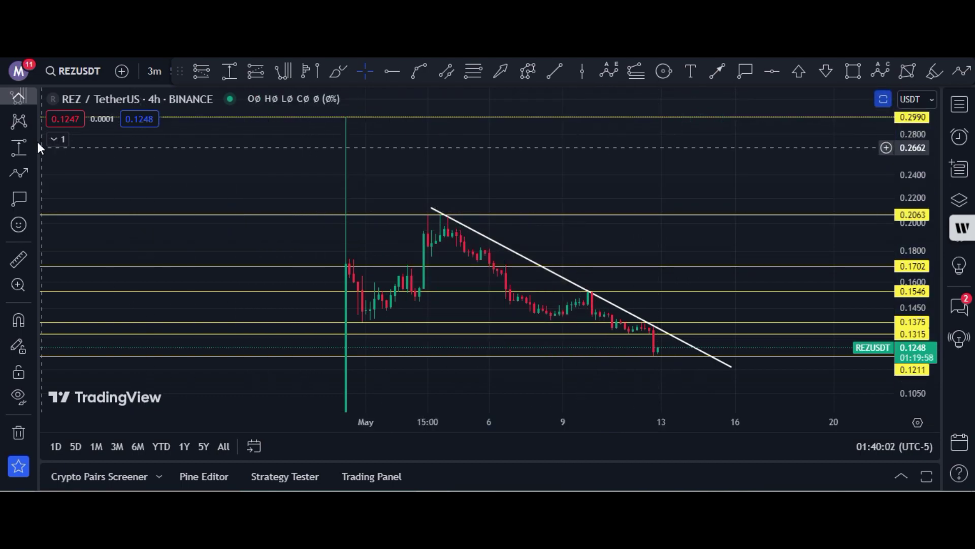
# Expand the indicator legend and show the hidden EMA Ribbon to compare it with the price.
pyautogui.click(57, 141)
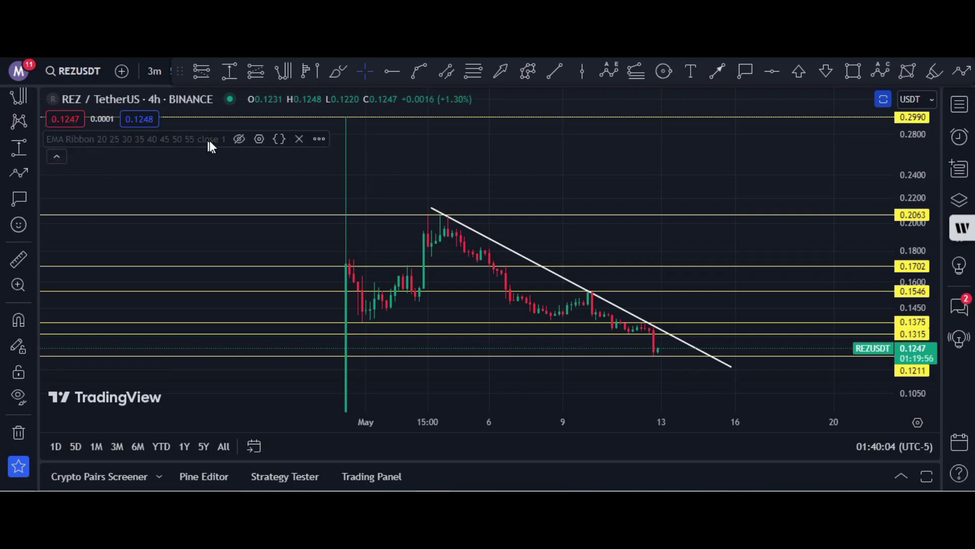
pyautogui.click(239, 139)
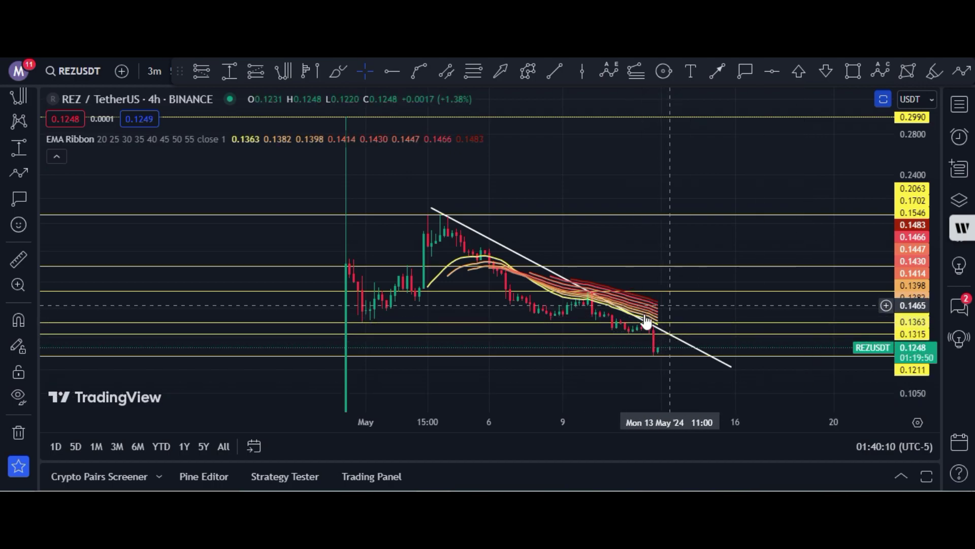
pyautogui.click(695, 358)
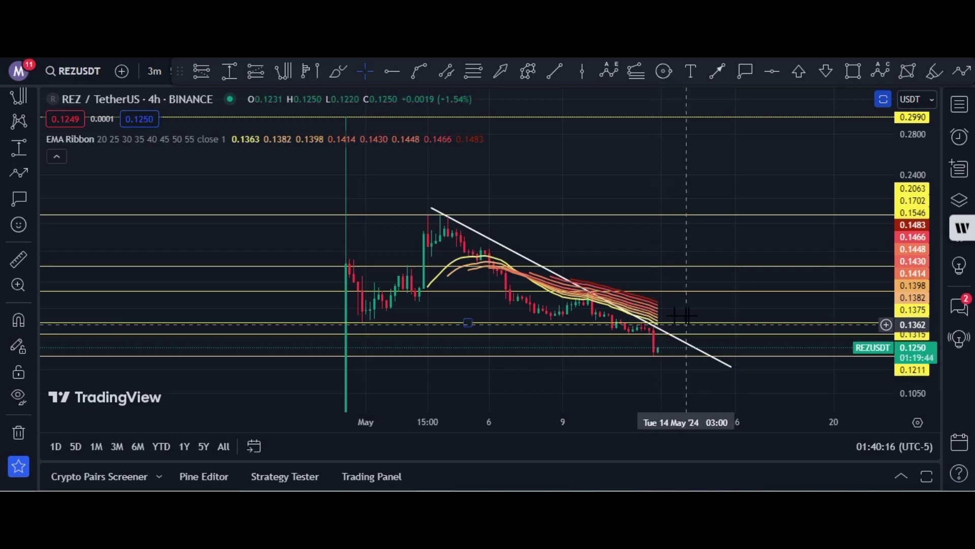
# Draw a rectangle zone between the 0.1375 and 0.1315 lines, from 30 April past the chart's right edge.
pyautogui.click(854, 71)
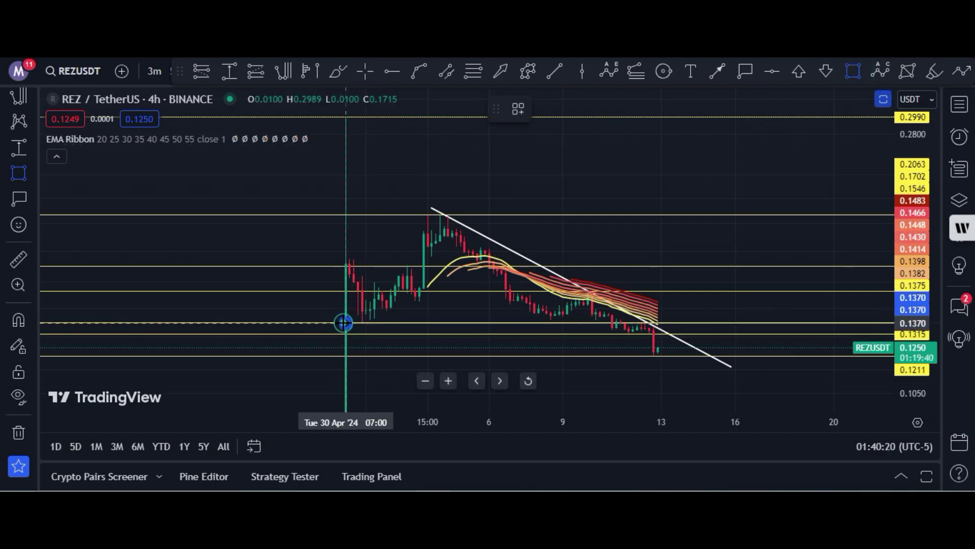
pyautogui.click(343, 322)
pyautogui.moveTo(346, 328); pyautogui.dragTo(696, 290)
pyautogui.moveTo(762, 299); pyautogui.dragTo(730, 296)
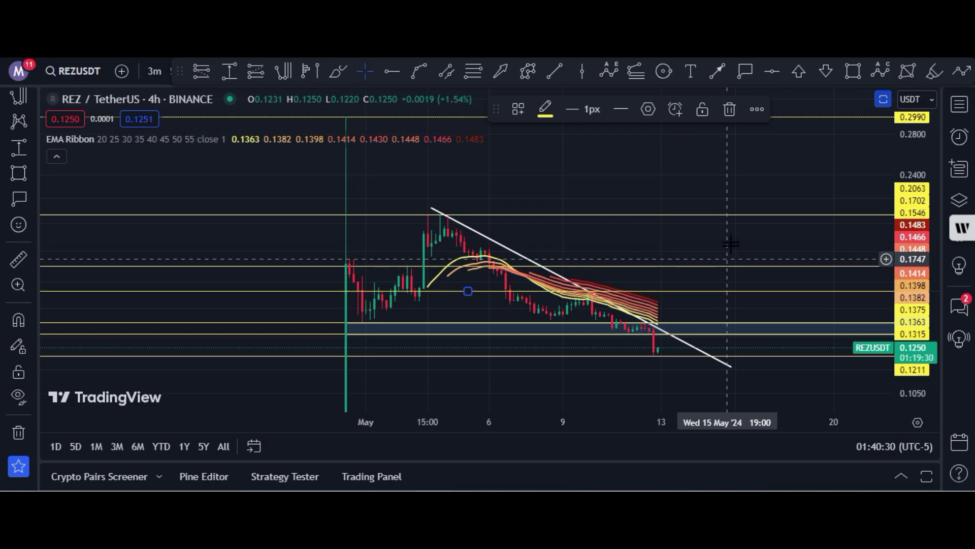
pyautogui.click(716, 191)
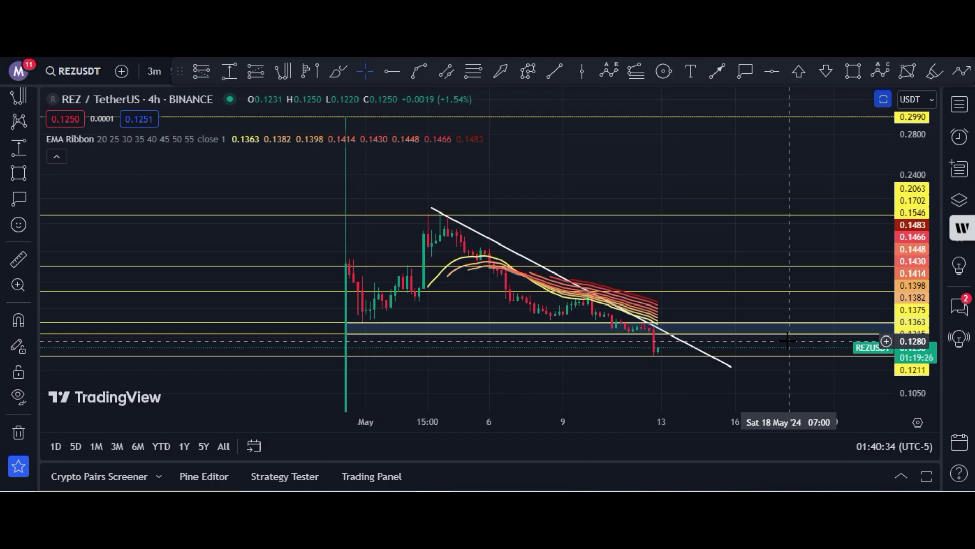
# Hide the EMA Ribbon indicator on the chart.
pyautogui.moveTo(203, 151)
pyautogui.click(239, 138)
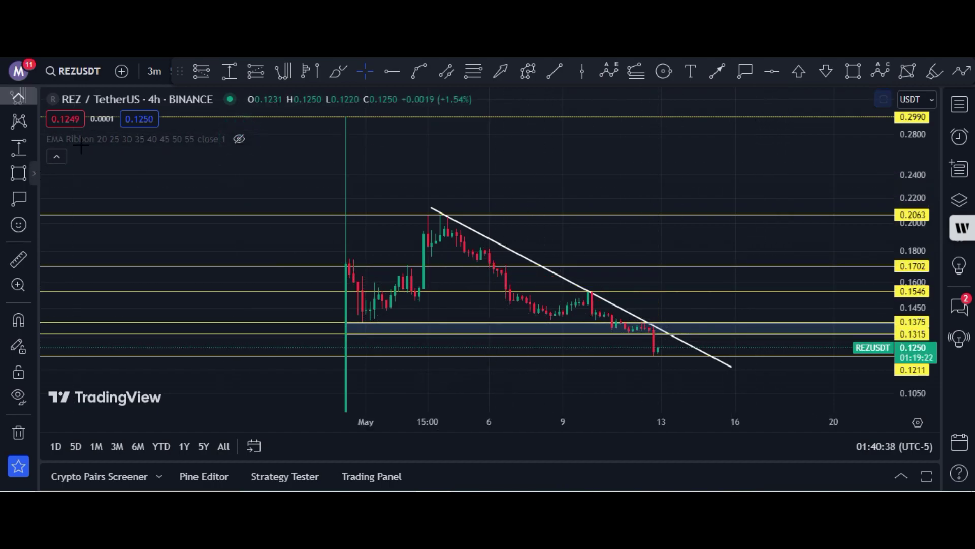
# Check the RSI pane below the price chart, then maximize the price pane again with its indicator legend collapsed.
pyautogui.click(880, 100)
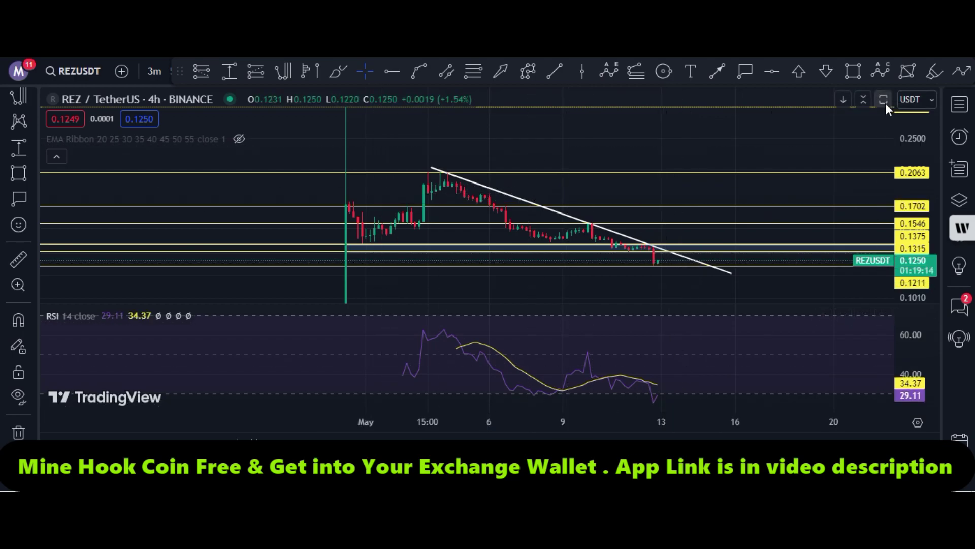
pyautogui.click(884, 100)
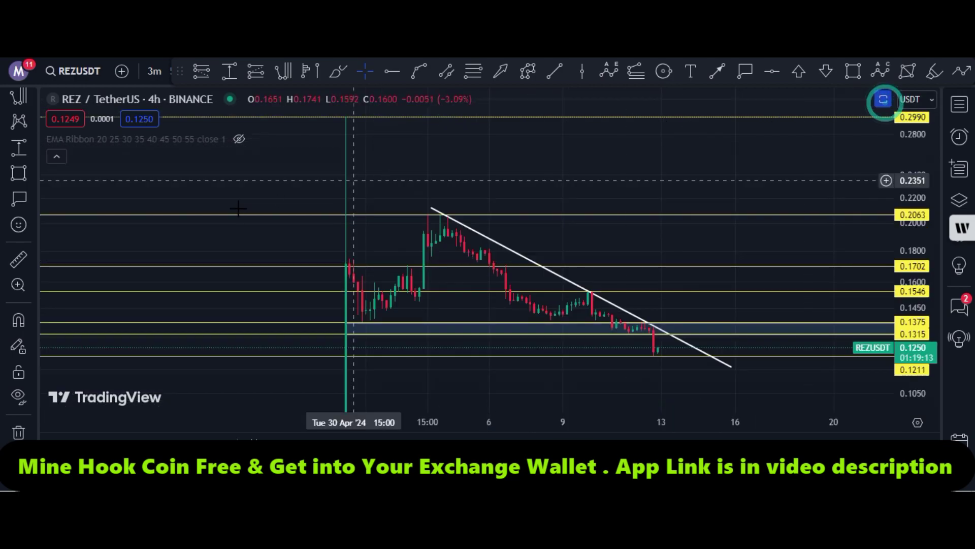
pyautogui.click(57, 157)
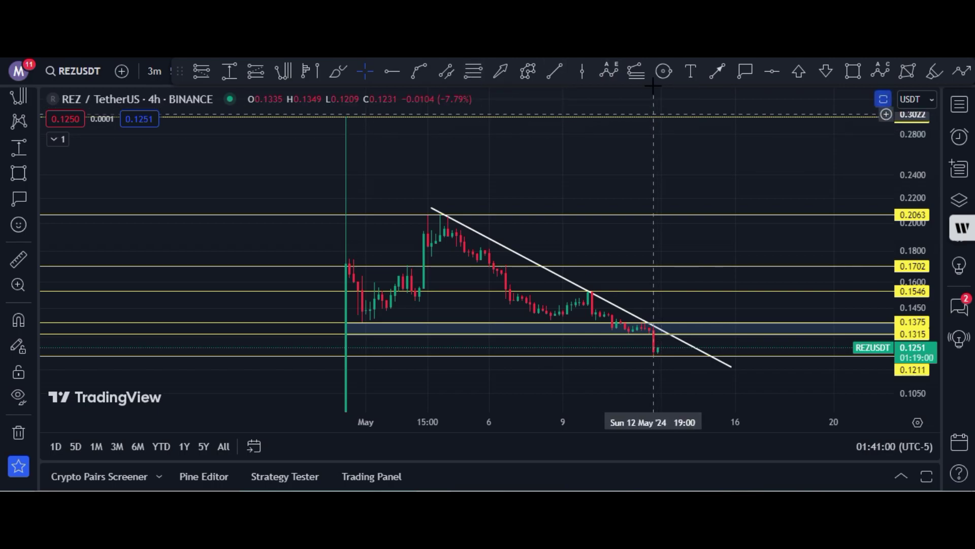
# Draw a Trend-Based Fib Extension from the 0.1370 low through the 0.2082 high to 0.1213, and delete it.
pyautogui.click(634, 77)
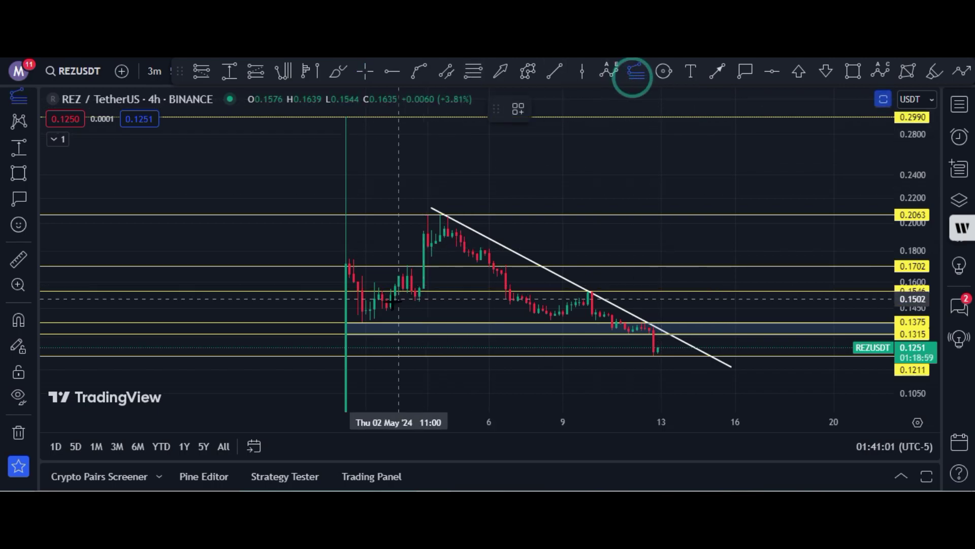
pyautogui.click(366, 323)
pyautogui.click(444, 212)
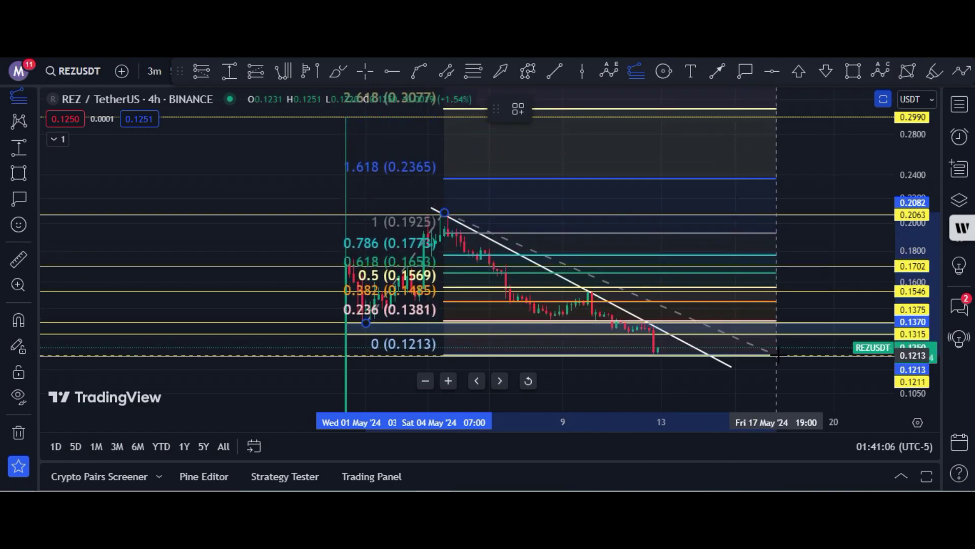
pyautogui.click(779, 355)
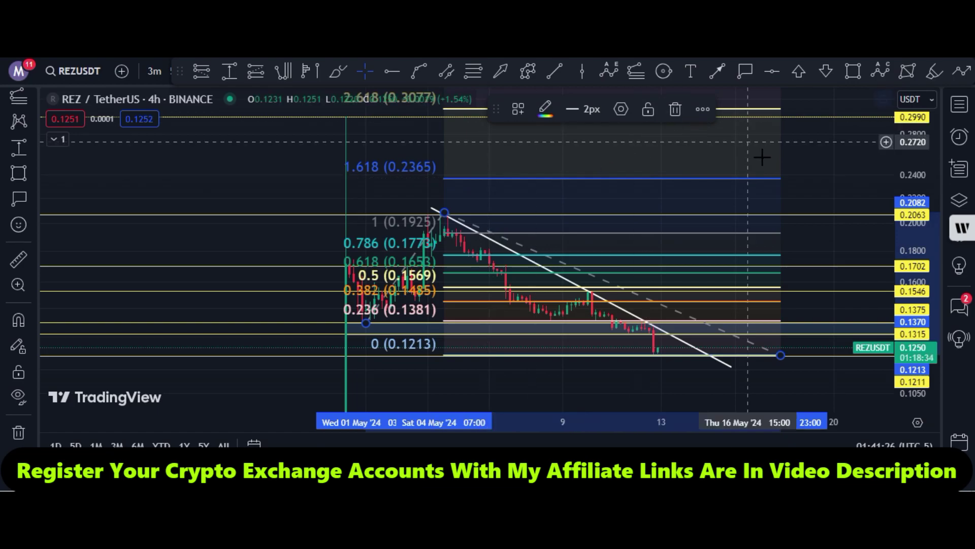
pyautogui.click(675, 110)
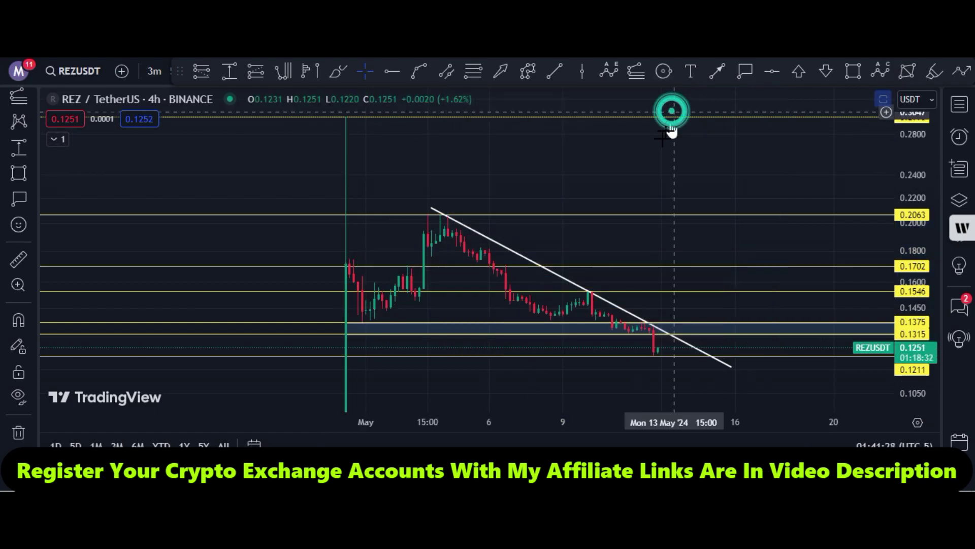
# Draw horizontal lines on the Fib extension's 0.618, 0.786 and 1 levels at 0.1116, 0.1001 and 0.0852, and delete the extension.
pyautogui.moveTo(544, 174); pyautogui.dragTo(499, 159)
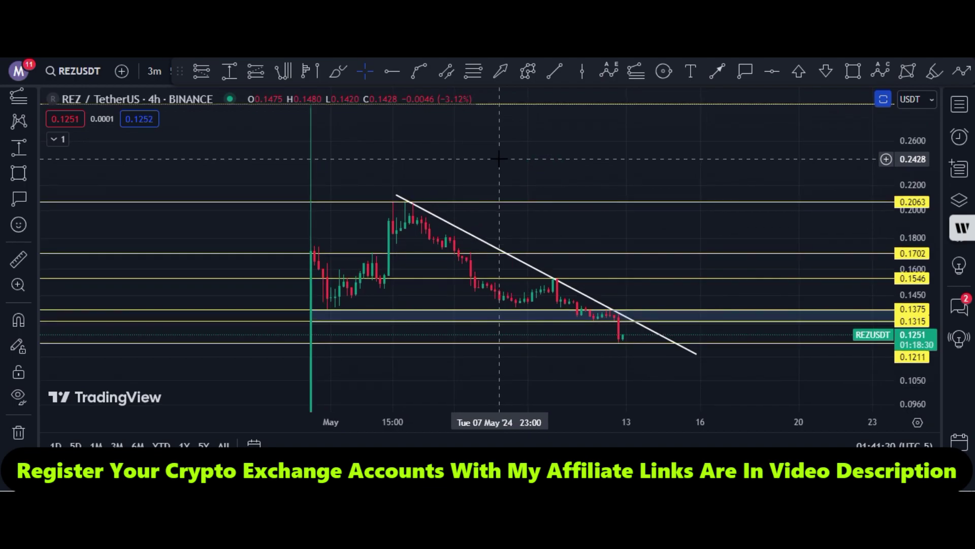
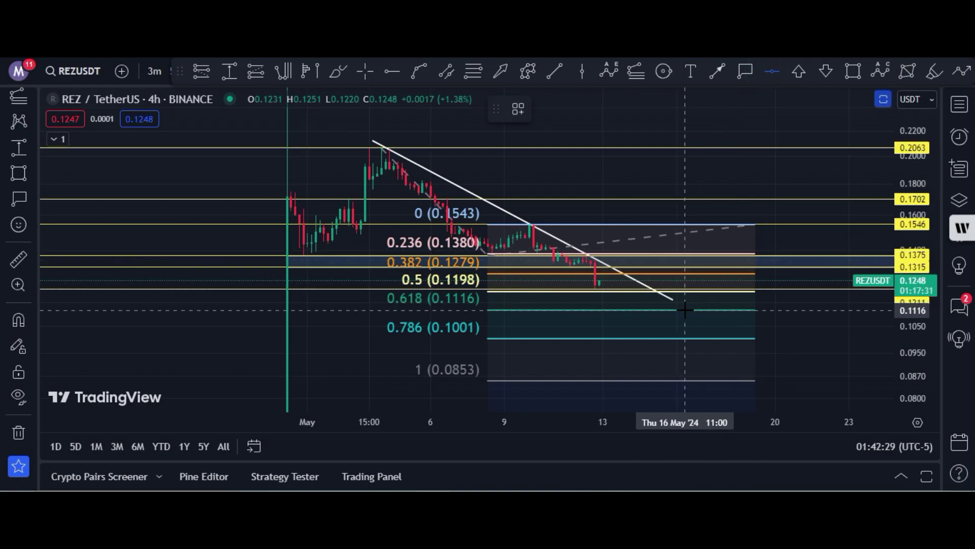
pyautogui.click(685, 310)
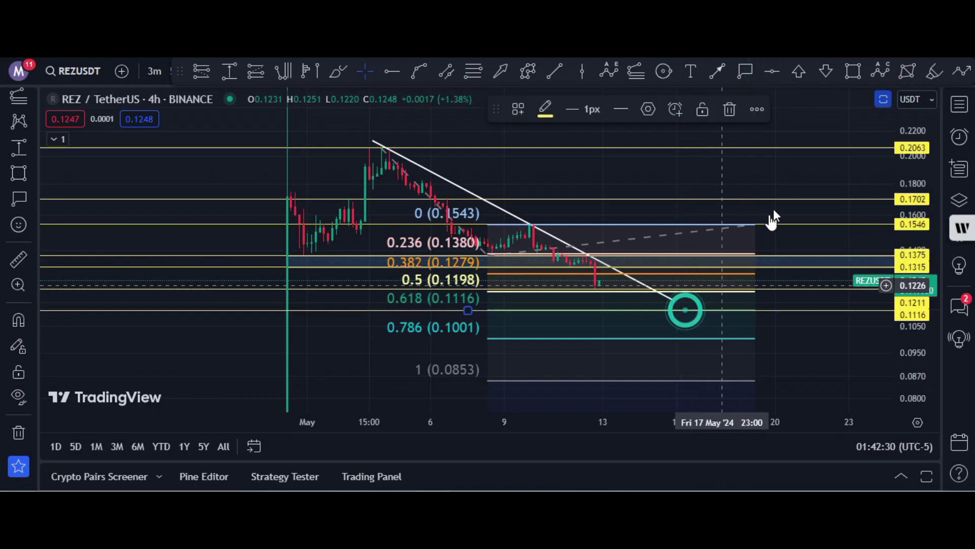
pyautogui.click(770, 71)
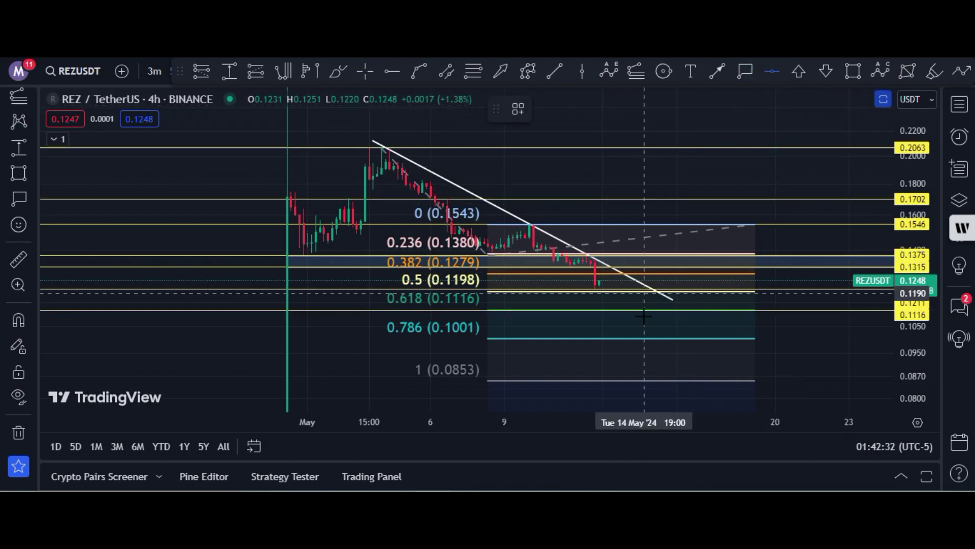
pyautogui.click(664, 337)
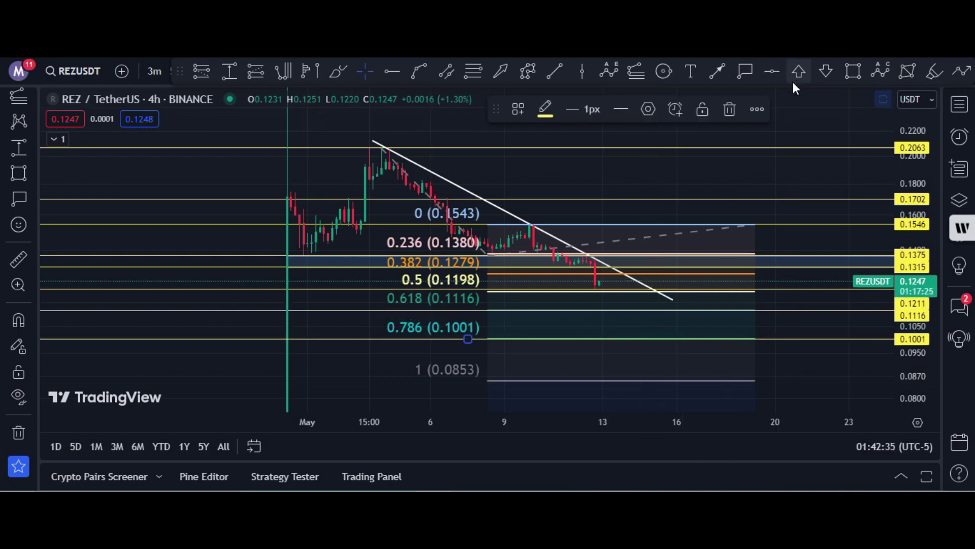
pyautogui.click(770, 70)
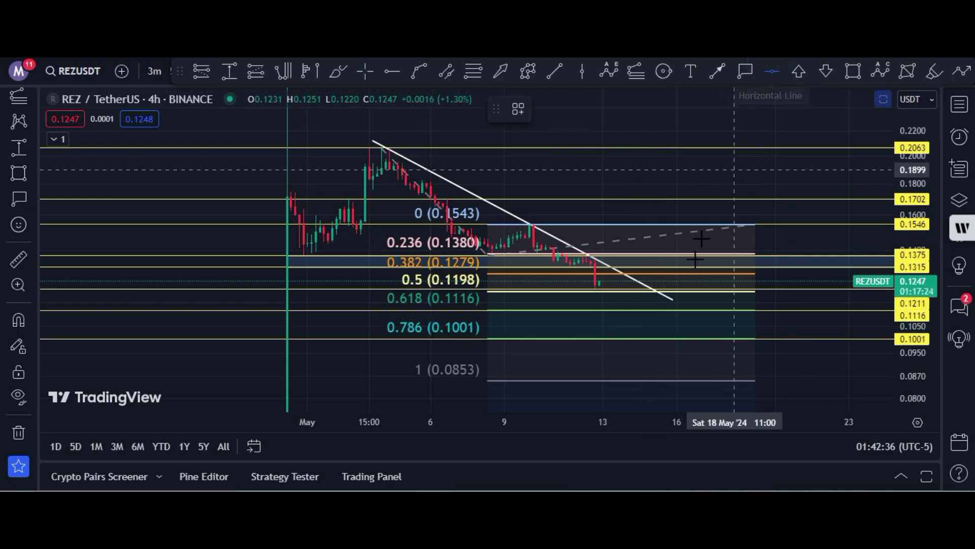
pyautogui.click(705, 381)
pyautogui.moveTo(801, 363); pyautogui.dragTo(790, 329)
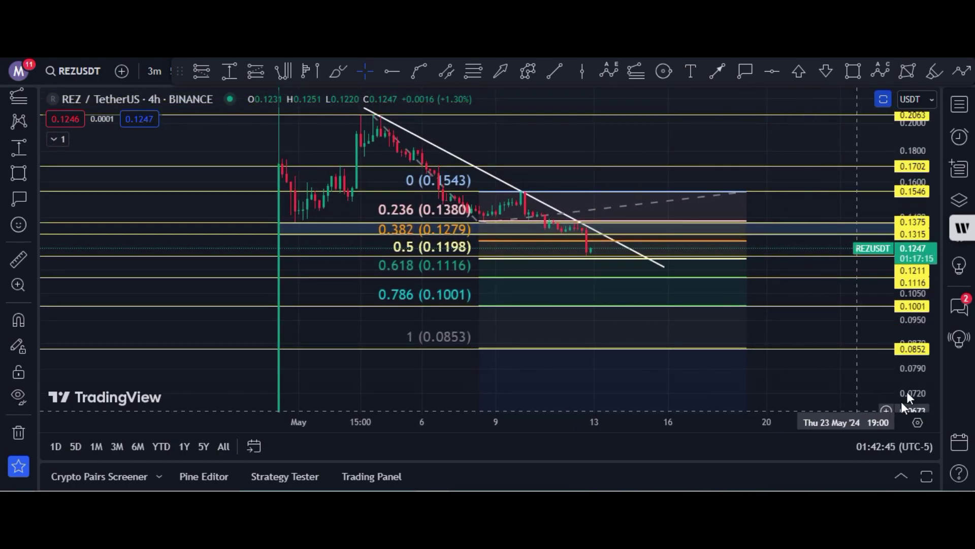
pyautogui.click(746, 192)
pyautogui.click(676, 108)
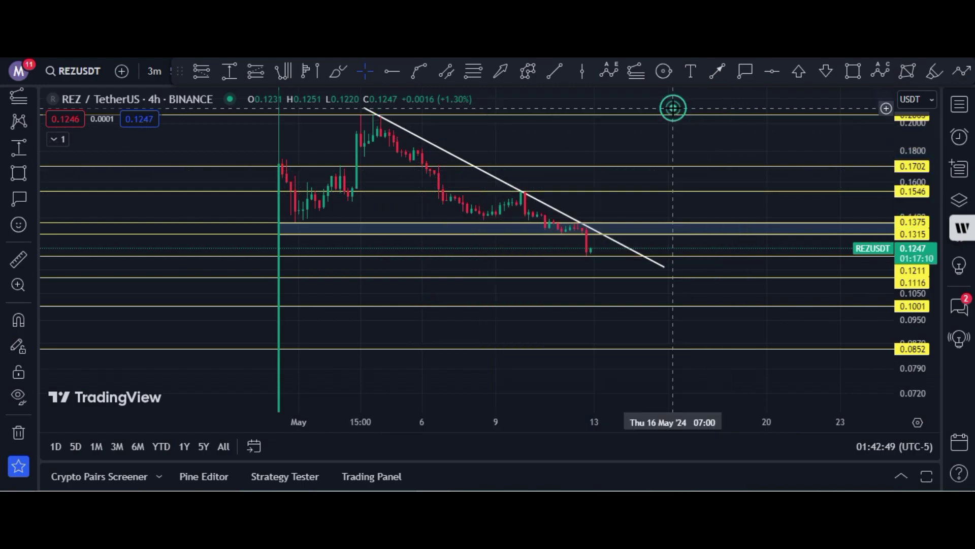
# Measure the price range from the 0.2063 resistance line on 4 May down to the 0.0852 line on 10 May.
pyautogui.moveTo(570, 148); pyautogui.dragTo(570, 171)
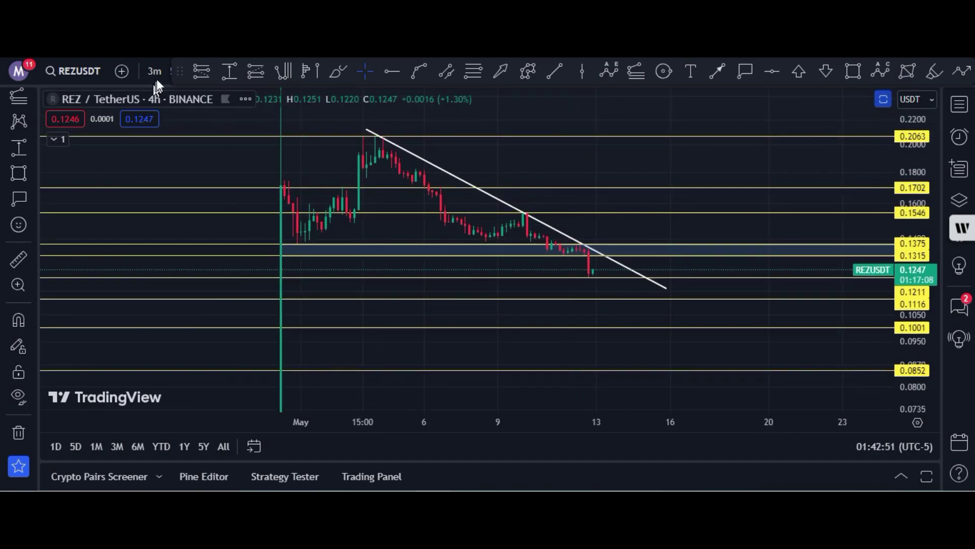
pyautogui.click(224, 73)
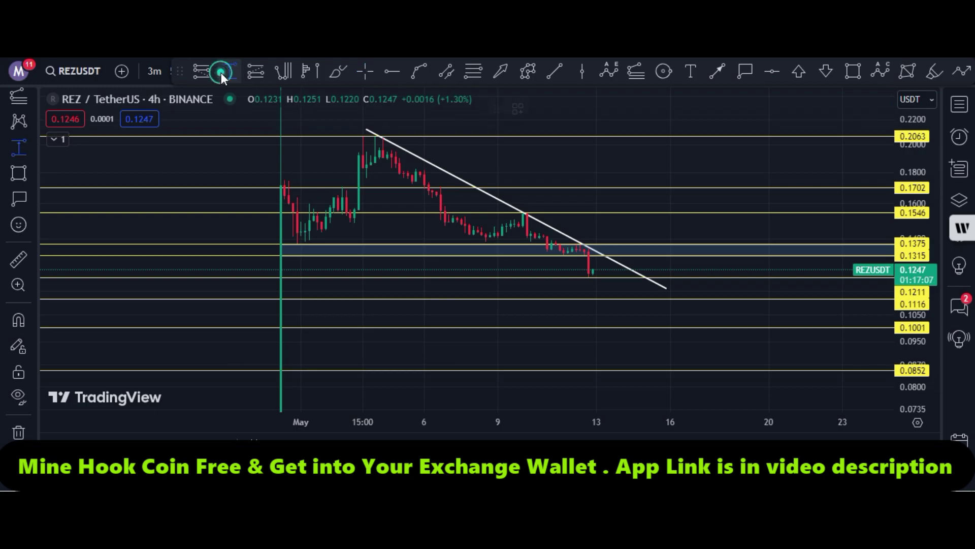
pyautogui.click(383, 136)
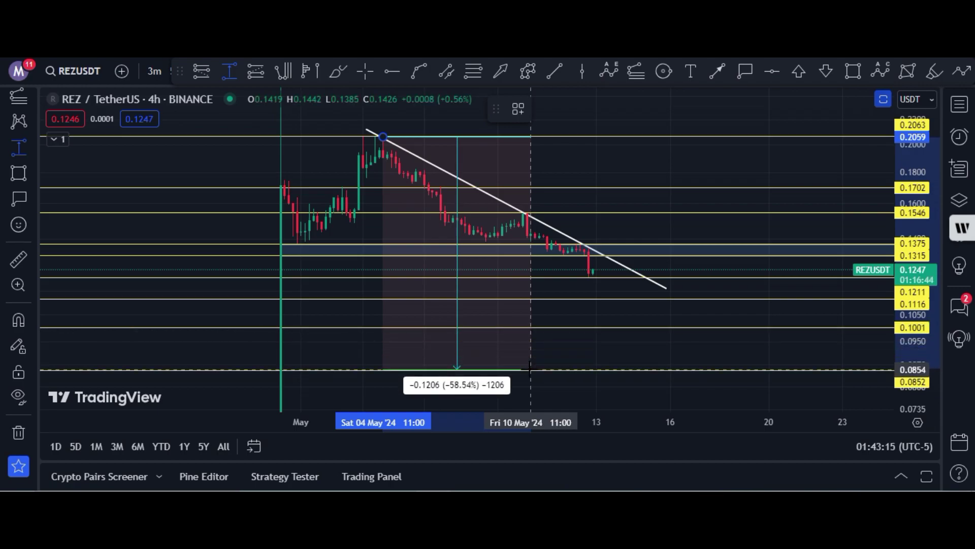
pyautogui.click(530, 368)
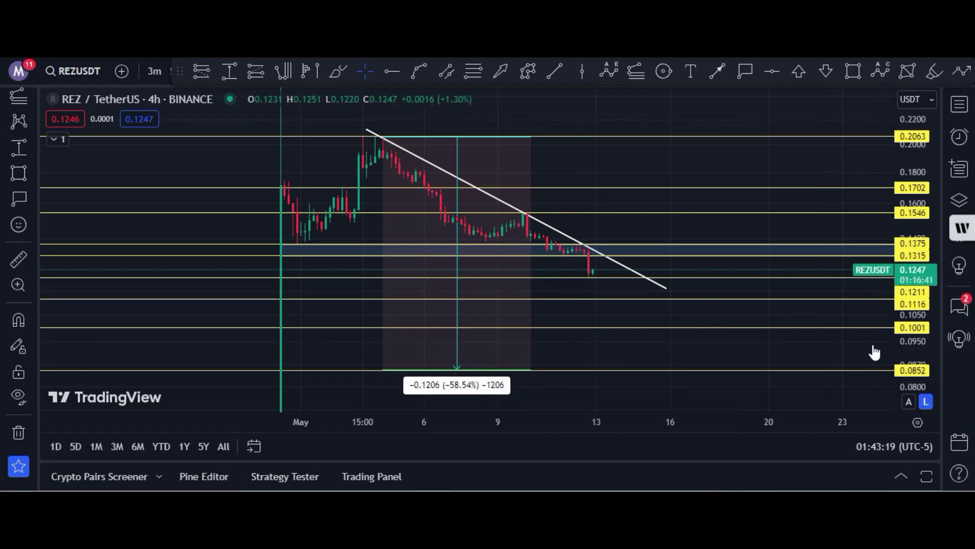
pyautogui.click(776, 168)
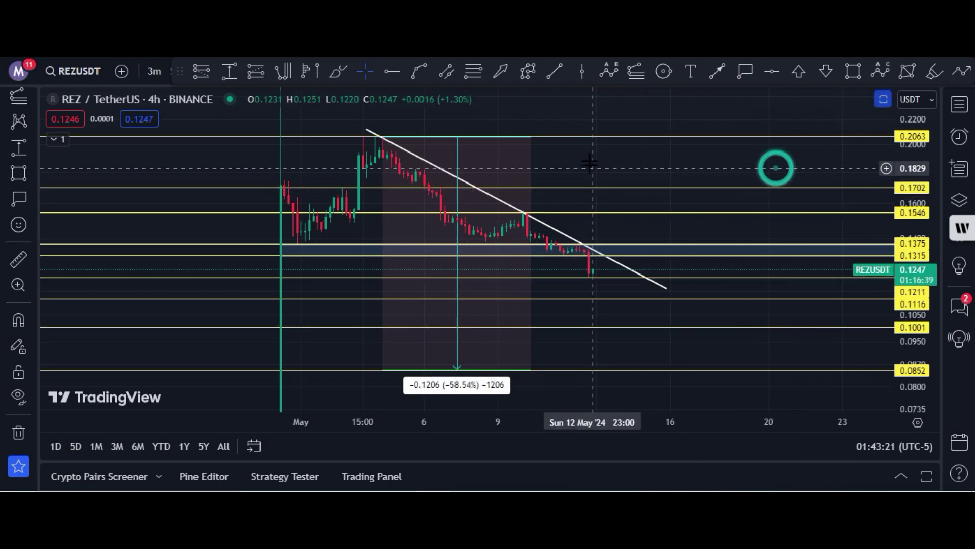
# Extend the start of the price range measurement up to the 0.2990 line at 3 May.
pyautogui.moveTo(909, 183); pyautogui.dragTo(910, 238)
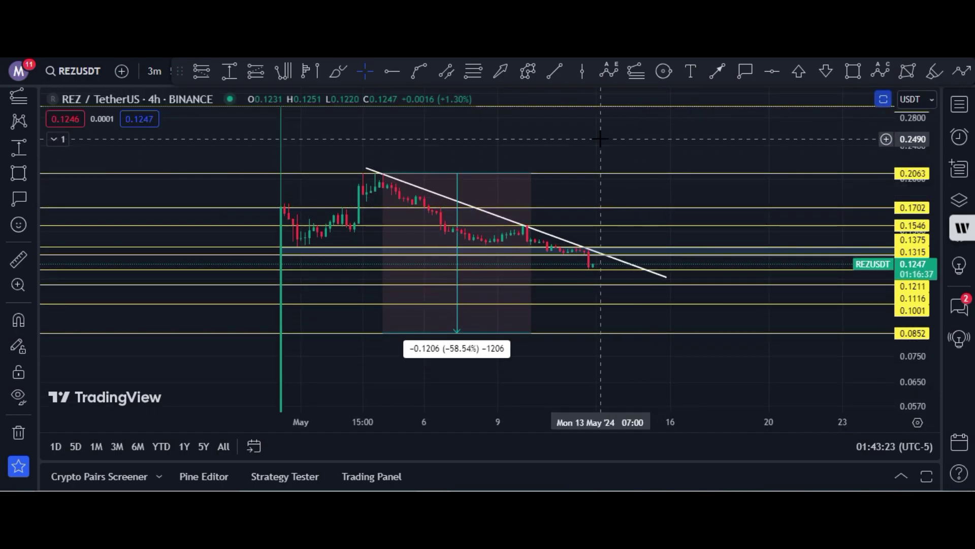
pyautogui.moveTo(600, 137); pyautogui.dragTo(608, 161)
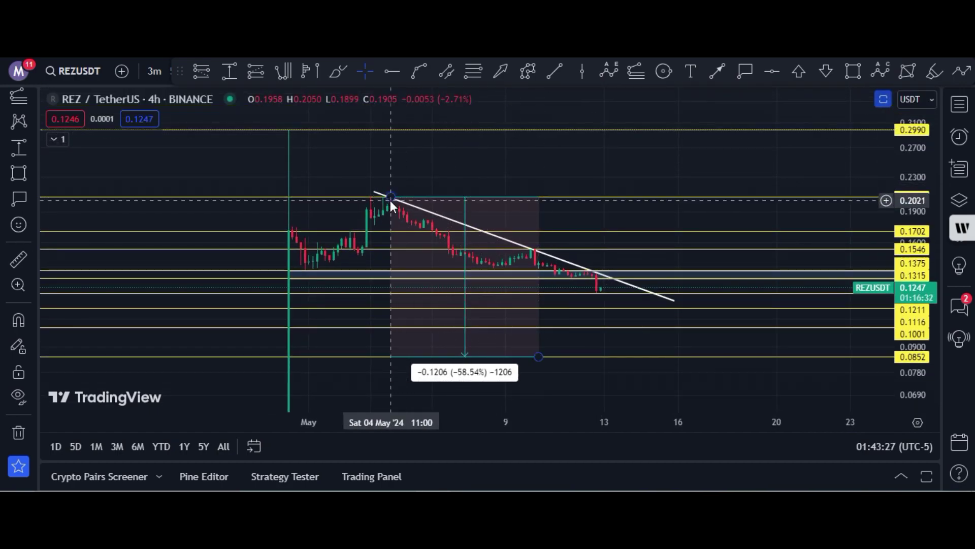
pyautogui.moveTo(390, 197); pyautogui.dragTo(377, 130)
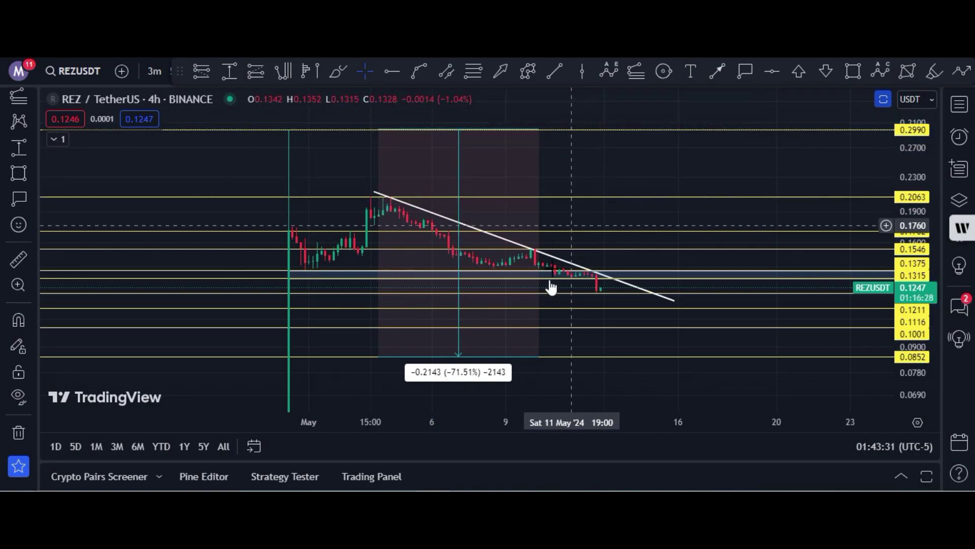
pyautogui.moveTo(592, 344); pyautogui.dragTo(594, 305)
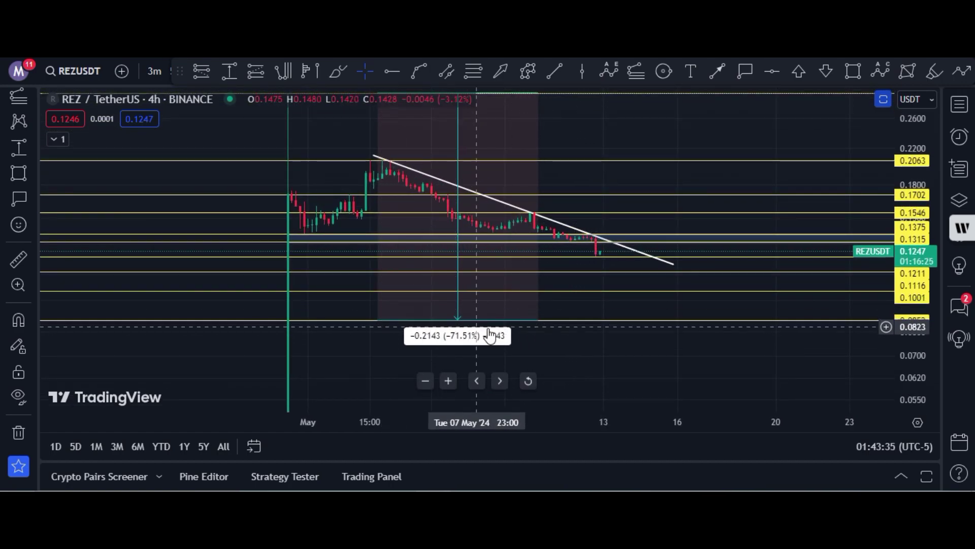
# Stretch the lower end of the price range measurement down to the 0.0401 line at 10 May.
pyautogui.click(539, 320)
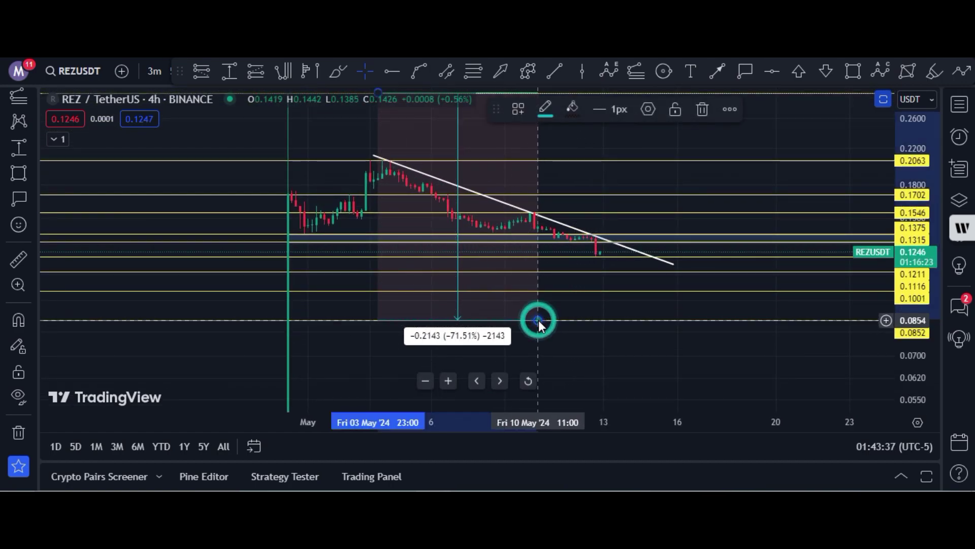
pyautogui.moveTo(539, 320); pyautogui.dragTo(535, 355)
pyautogui.moveTo(911, 304); pyautogui.dragTo(912, 339)
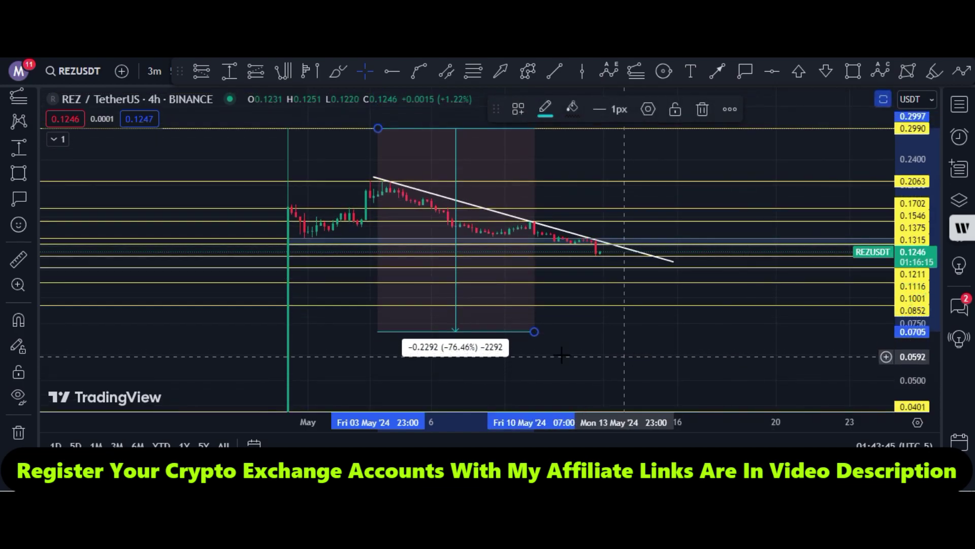
pyautogui.moveTo(535, 332); pyautogui.dragTo(536, 351)
pyautogui.moveTo(906, 319); pyautogui.dragTo(906, 326)
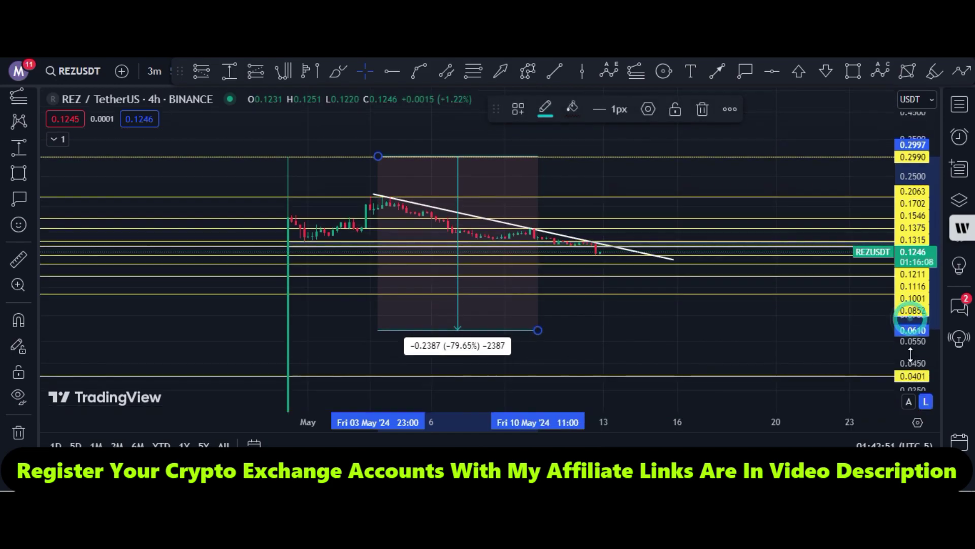
pyautogui.moveTo(538, 330); pyautogui.dragTo(548, 375)
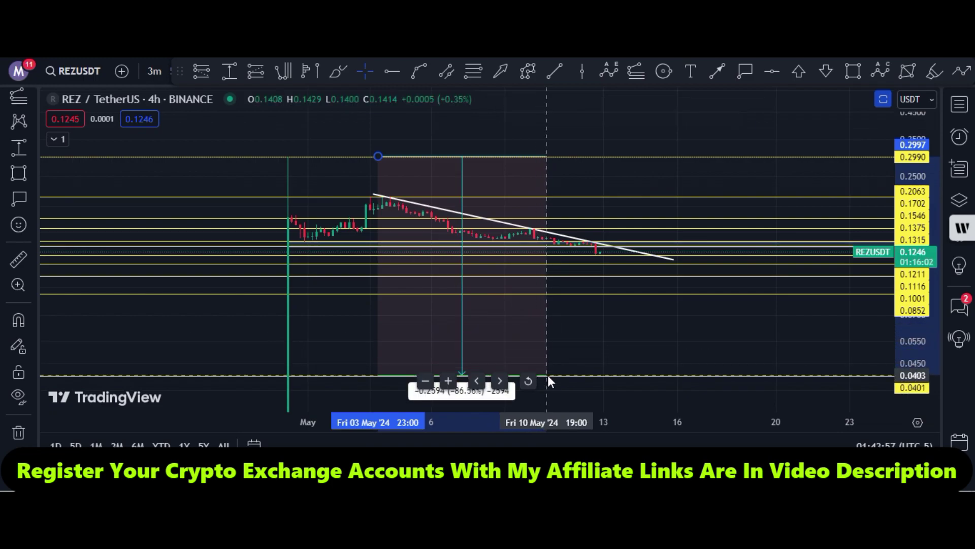
pyautogui.click(607, 342)
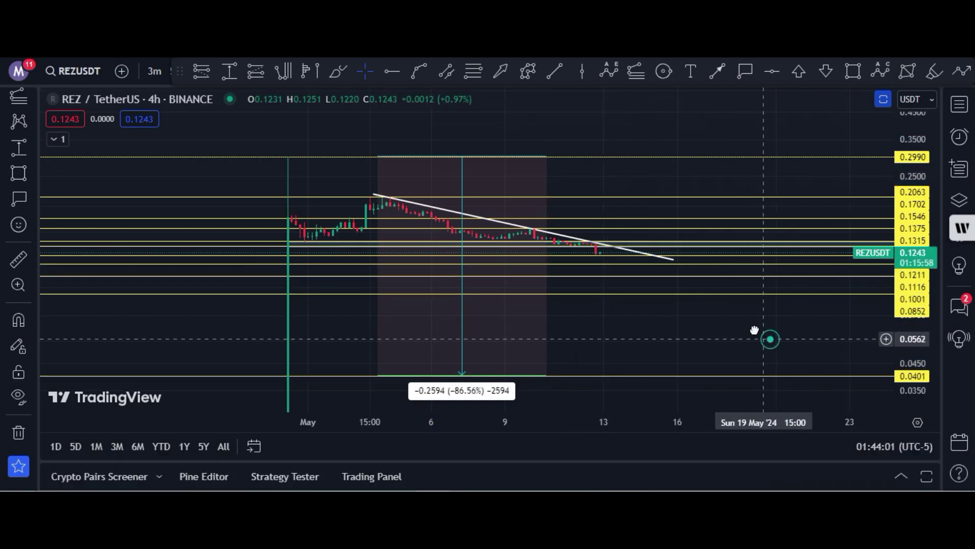
# Delete the price range measurement spanning the 0.2990 and 0.0401 lines.
pyautogui.moveTo(764, 336); pyautogui.dragTo(751, 322)
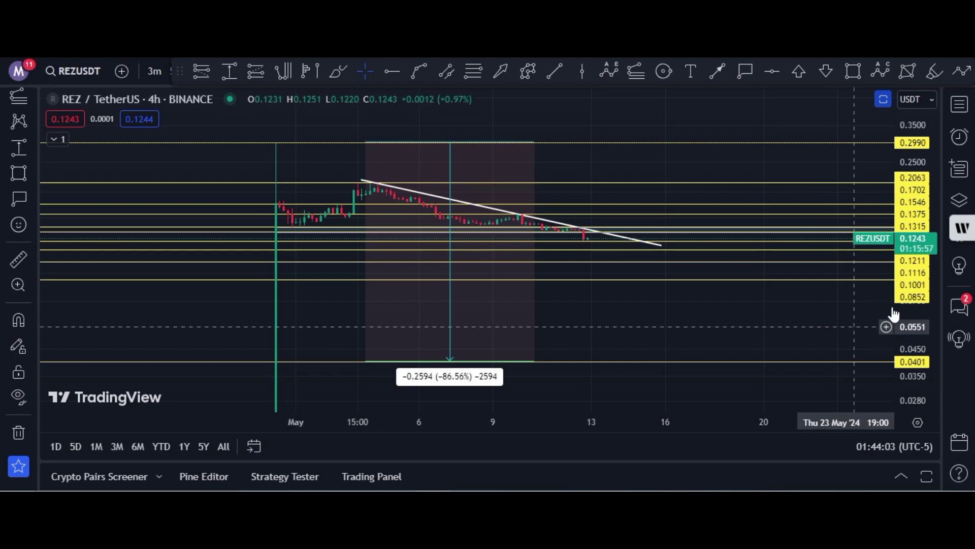
pyautogui.moveTo(913, 334); pyautogui.dragTo(920, 274)
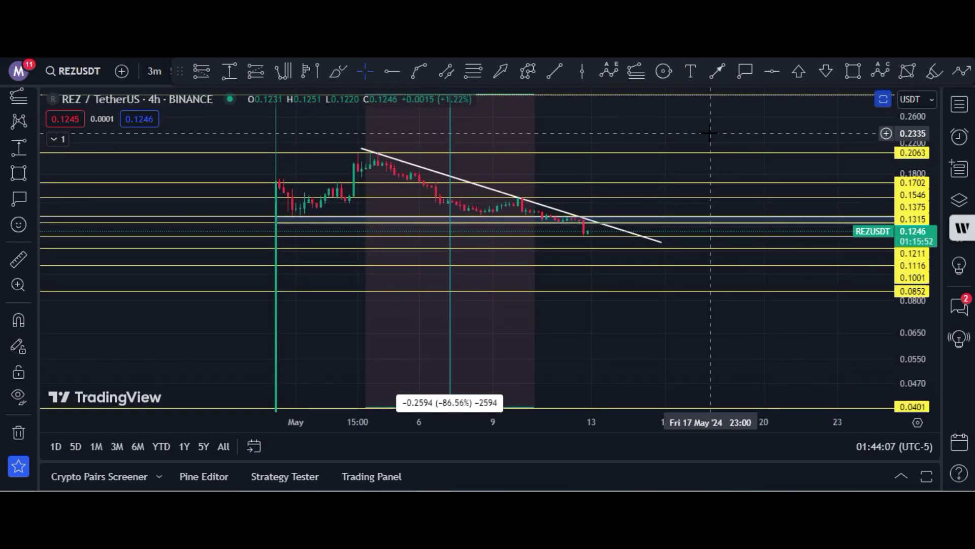
pyautogui.moveTo(708, 137); pyautogui.dragTo(686, 134)
pyautogui.click(884, 99)
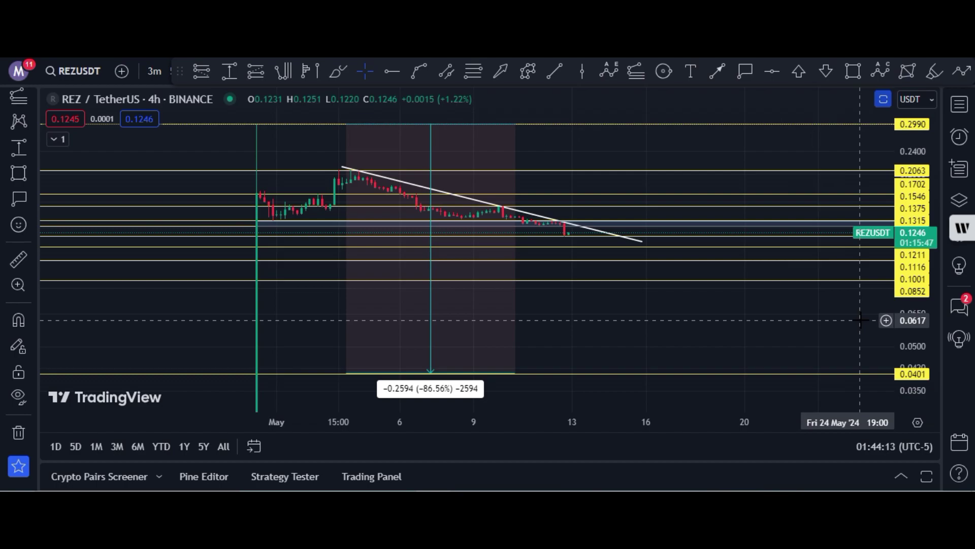
pyautogui.click(515, 127)
pyautogui.click(708, 110)
# Draw a Trend-Based Fib Extension from the 0.1366 low on 30 April through the 0.2079 high on 4 May to 0.1205.
pyautogui.moveTo(915, 337); pyautogui.dragTo(816, 261)
pyautogui.click(673, 128)
pyautogui.moveTo(683, 138); pyautogui.dragTo(677, 216)
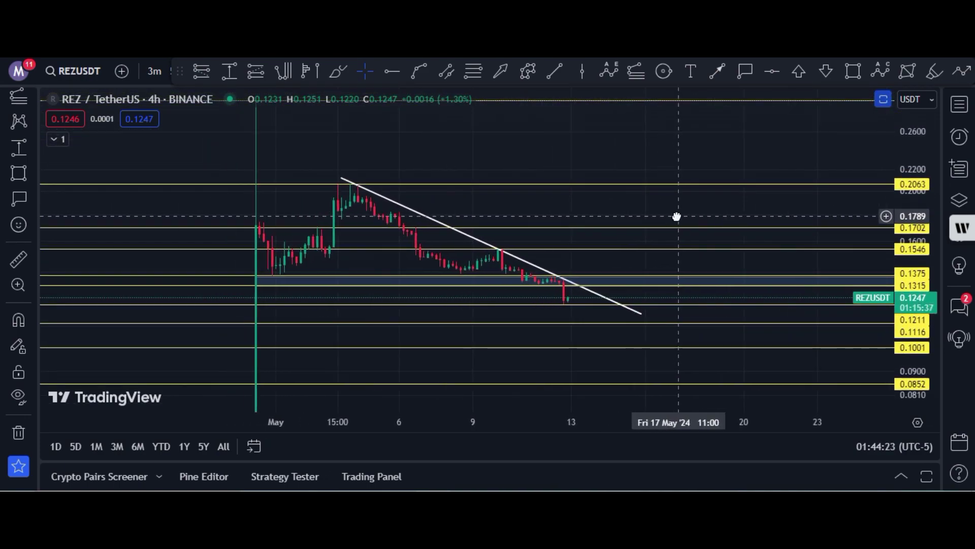
pyautogui.moveTo(920, 215); pyautogui.dragTo(904, 281)
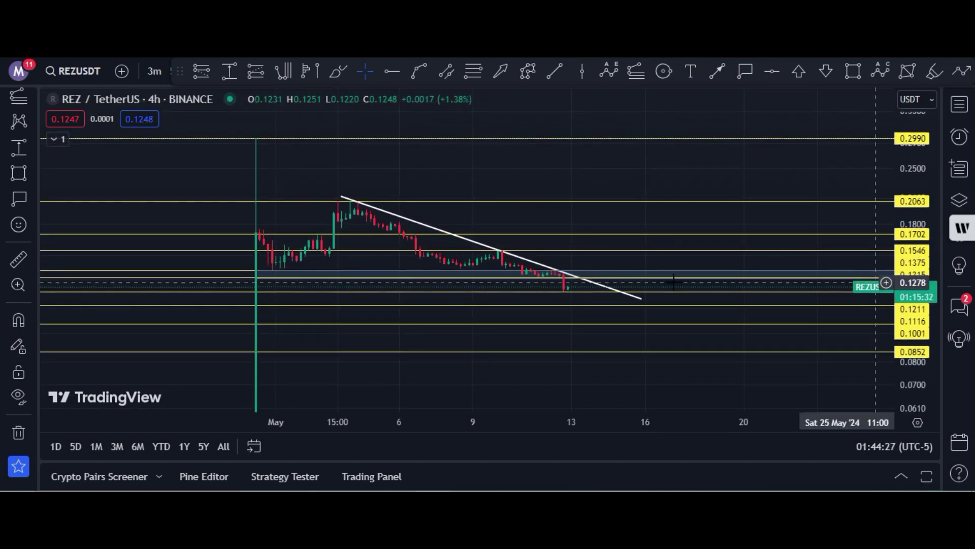
pyautogui.click(636, 71)
pyautogui.click(273, 271)
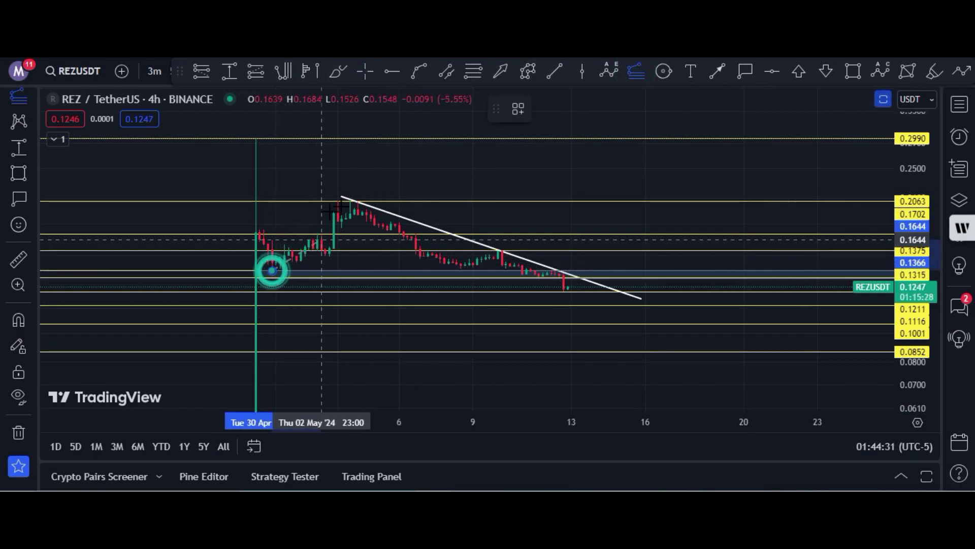
pyautogui.click(355, 200)
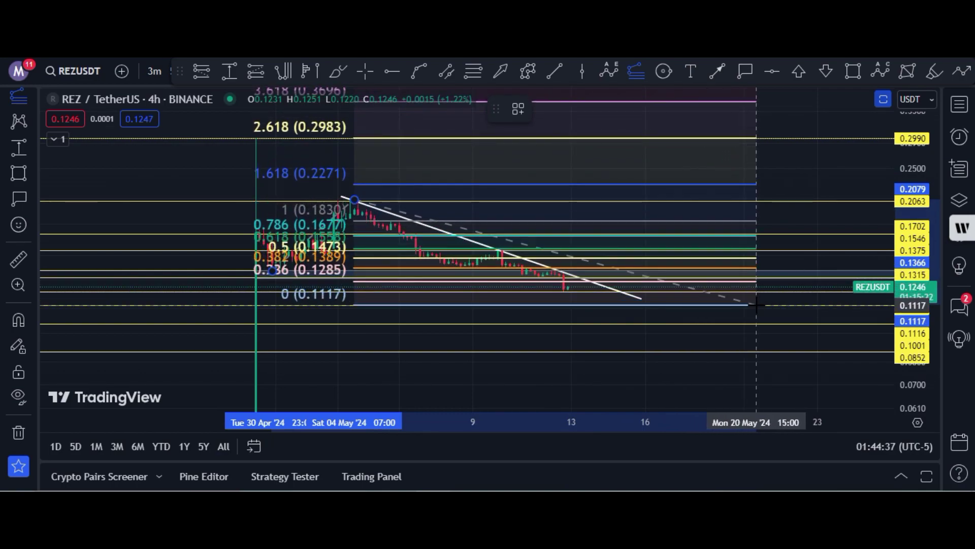
pyautogui.click(772, 292)
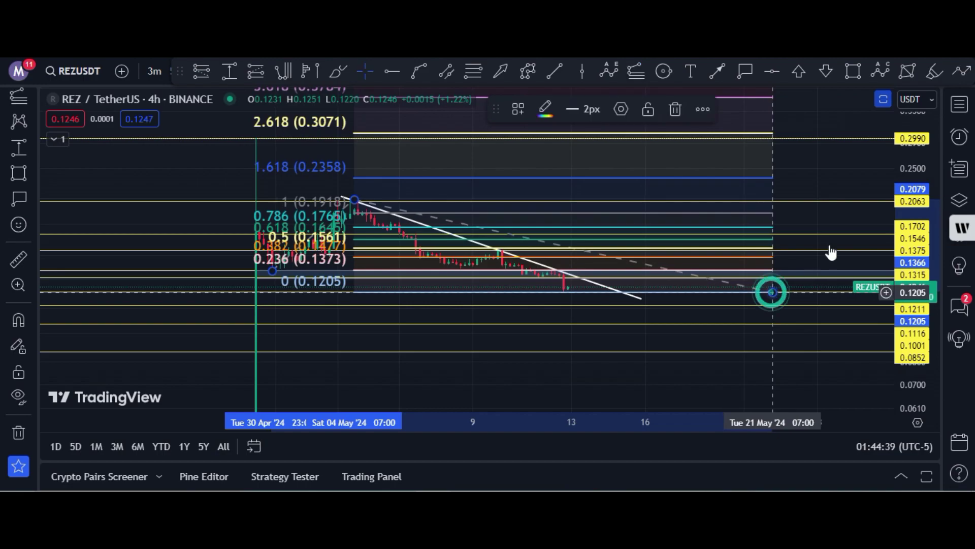
pyautogui.click(817, 176)
# Draw horizontal lines on the 3.618 and 4.236 extension levels, at 0.3790 and 0.4245.
pyautogui.moveTo(817, 172); pyautogui.dragTo(814, 250)
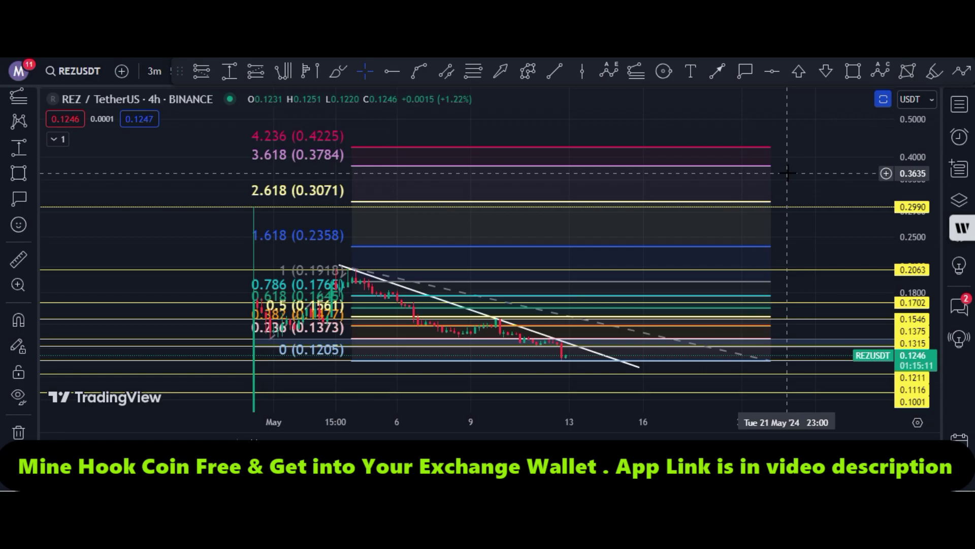
pyautogui.click(774, 72)
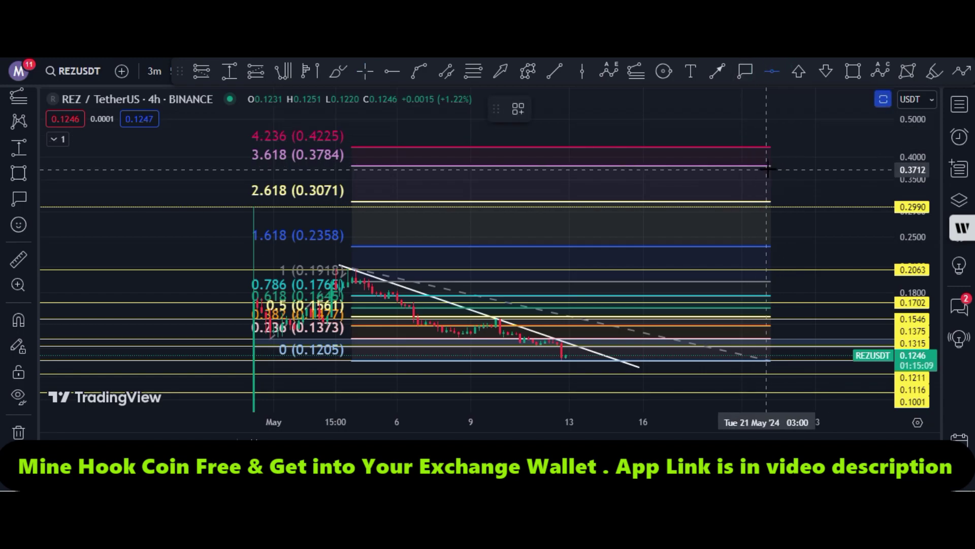
pyautogui.click(771, 165)
pyautogui.click(772, 72)
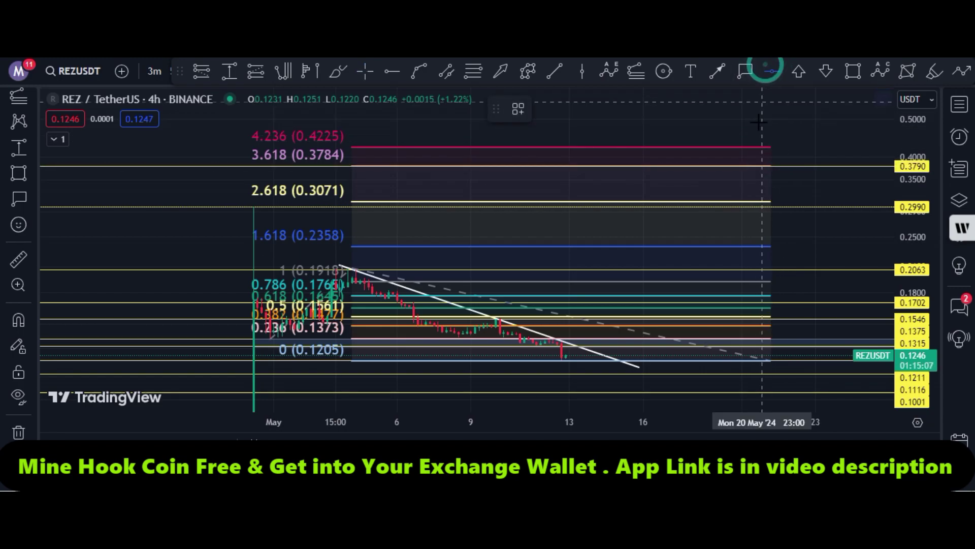
pyautogui.click(758, 147)
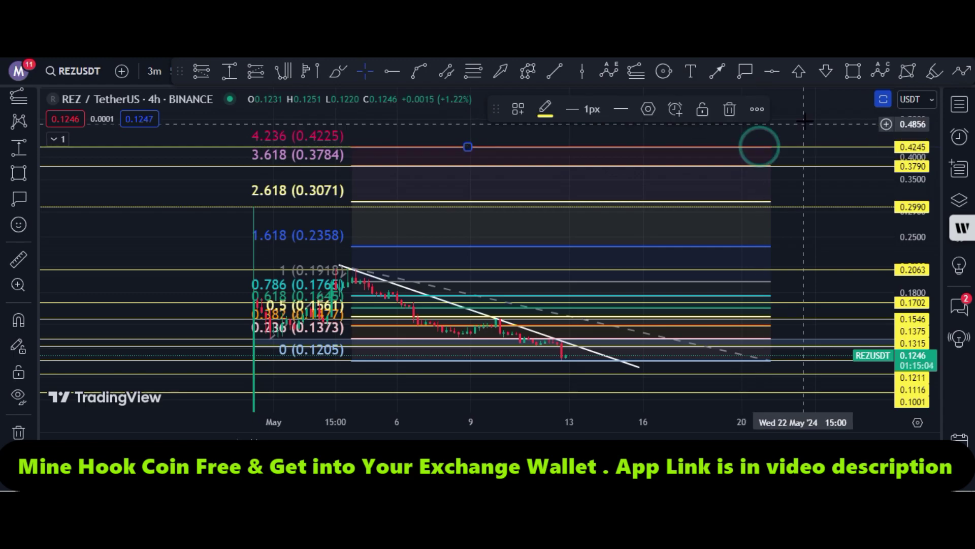
pyautogui.moveTo(805, 188); pyautogui.dragTo(787, 153)
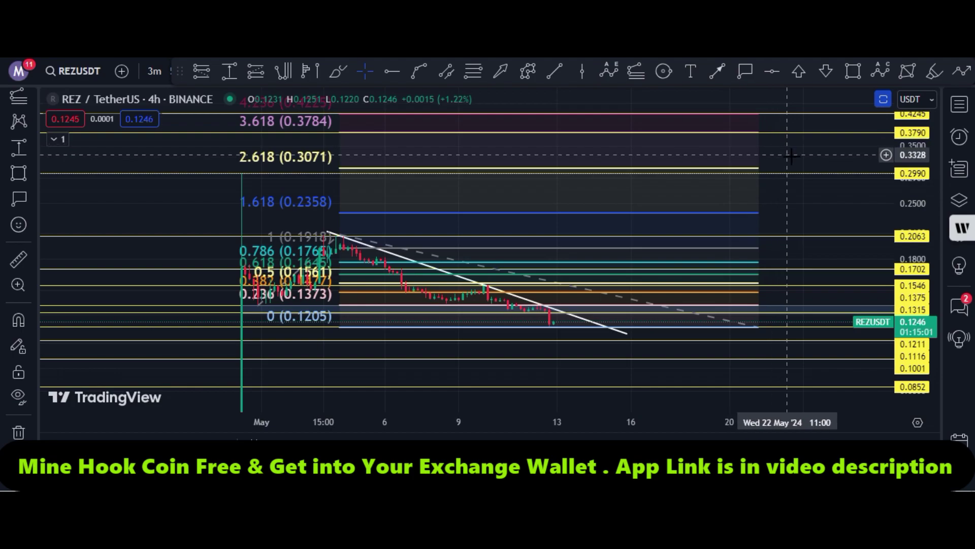
pyautogui.moveTo(813, 156); pyautogui.dragTo(812, 200)
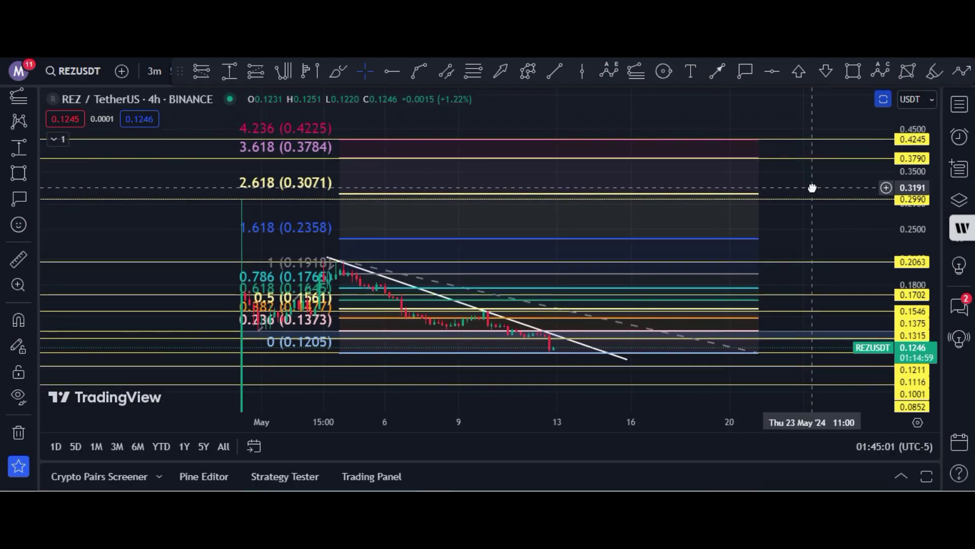
pyautogui.click(760, 159)
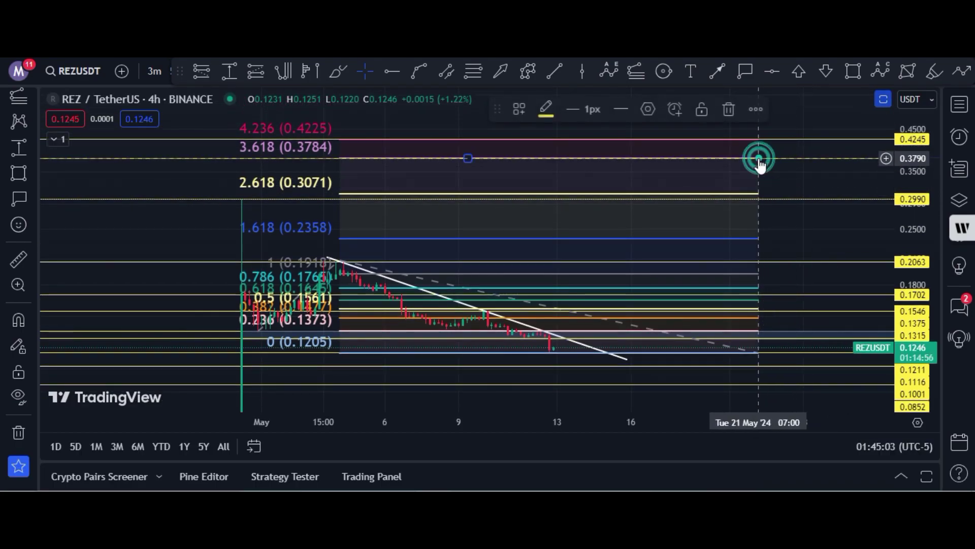
pyautogui.click(728, 108)
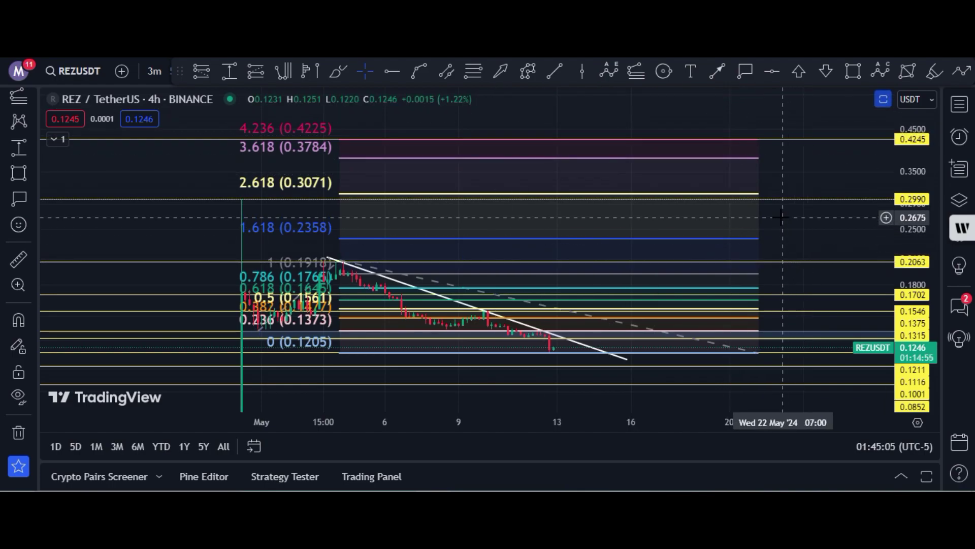
pyautogui.hotkey('ctrl', 'z')
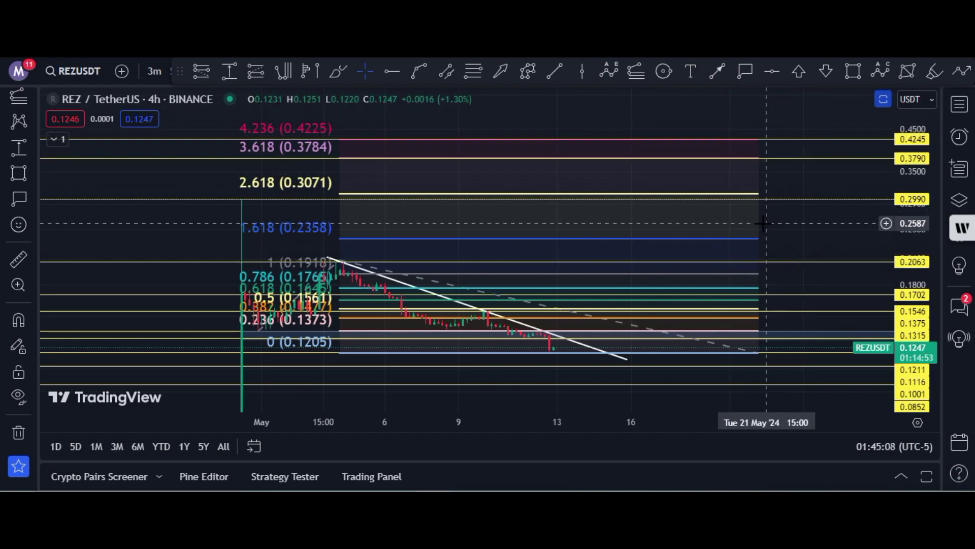
# Delete the Trend-Based Fib Extension from the chart.
pyautogui.click(755, 228)
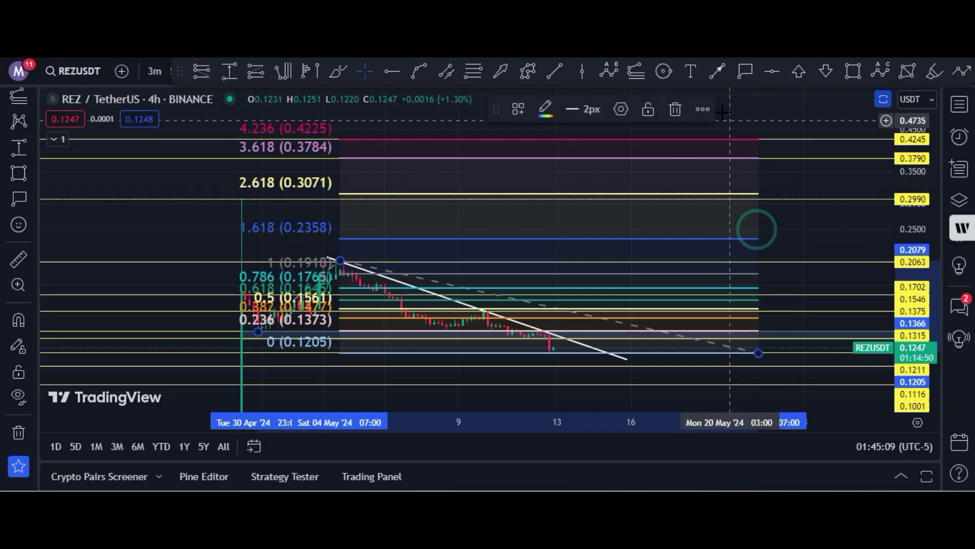
pyautogui.click(670, 109)
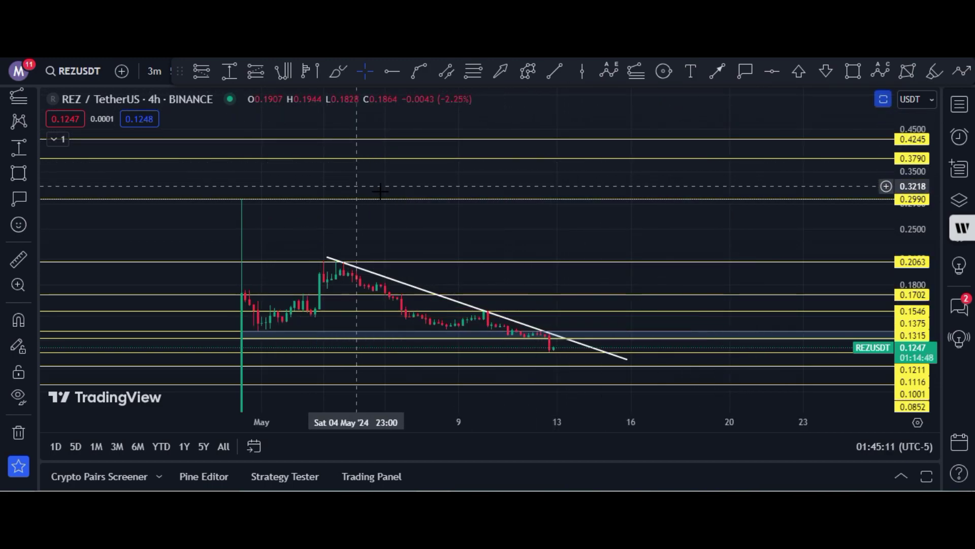
# Draw a Fib Retracement from the 0.2971 high on 30 April down to 0.1210 at 20 May.
pyautogui.moveTo(373, 233); pyautogui.dragTo(395, 202)
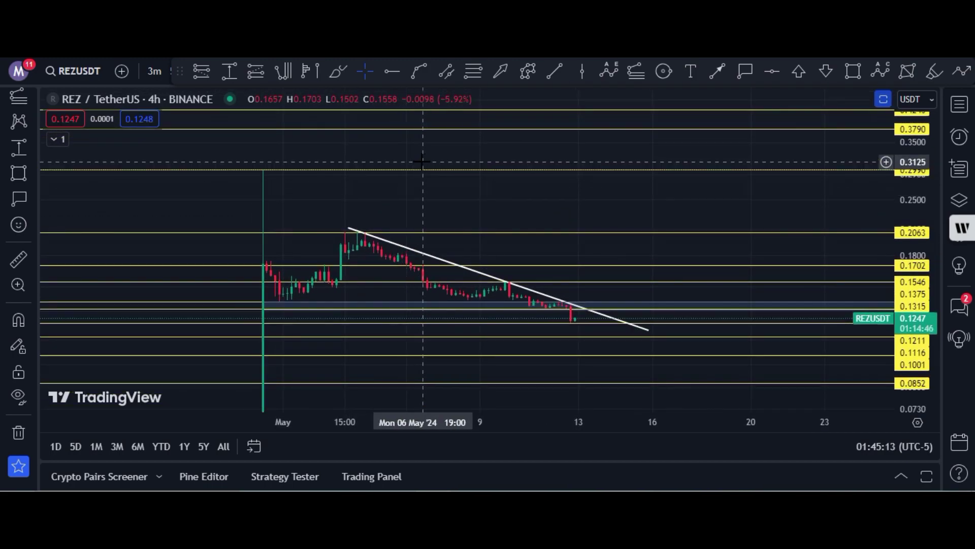
pyautogui.click(472, 72)
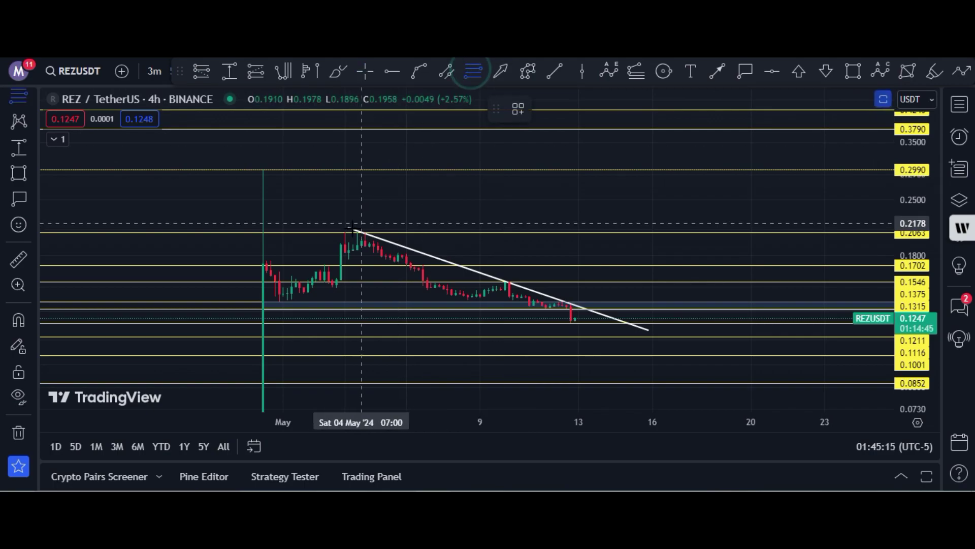
pyautogui.click(263, 170)
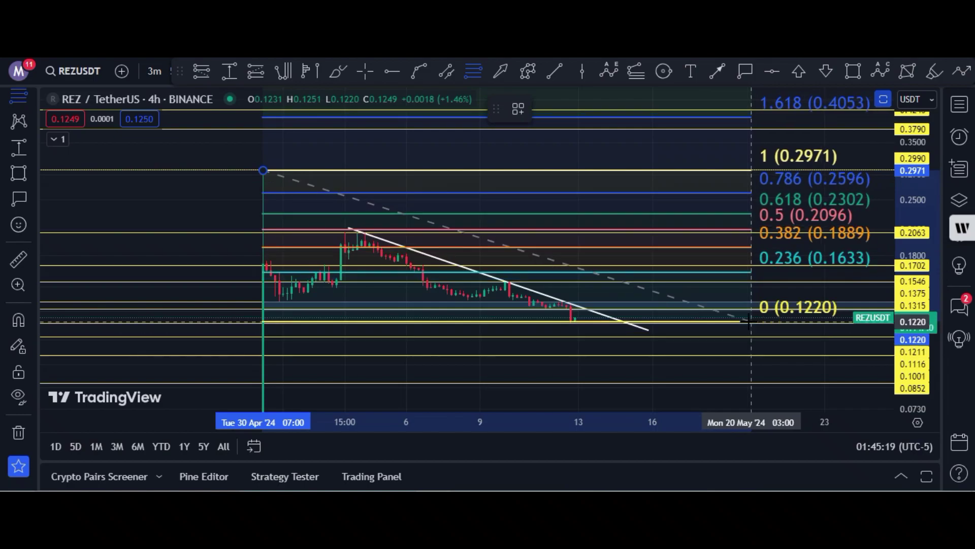
pyautogui.click(751, 322)
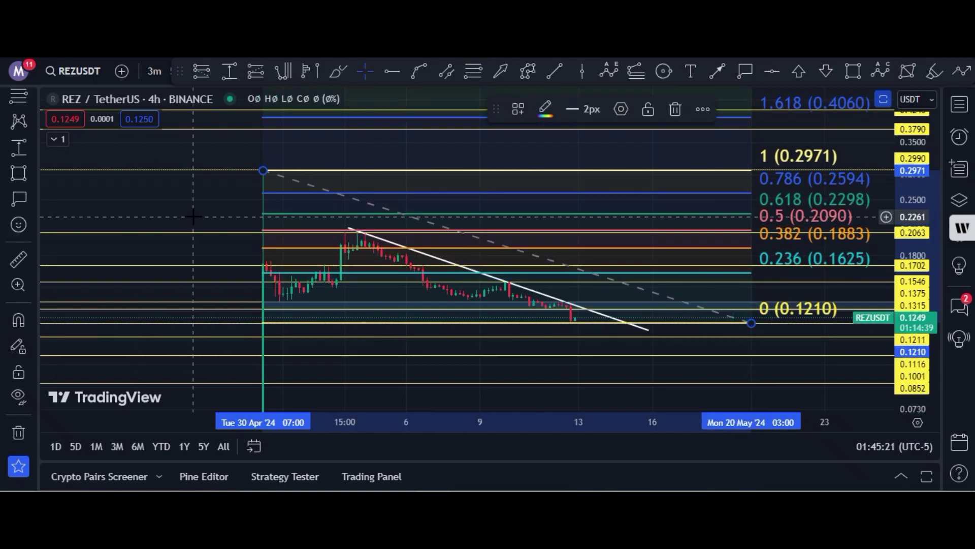
# Draw horizontal lines on the retracement's 2.618, 3.618 and 4.236 levels, at 0.5841, 0.7642 and 0.8704.
pyautogui.moveTo(178, 218); pyautogui.dragTo(112, 277)
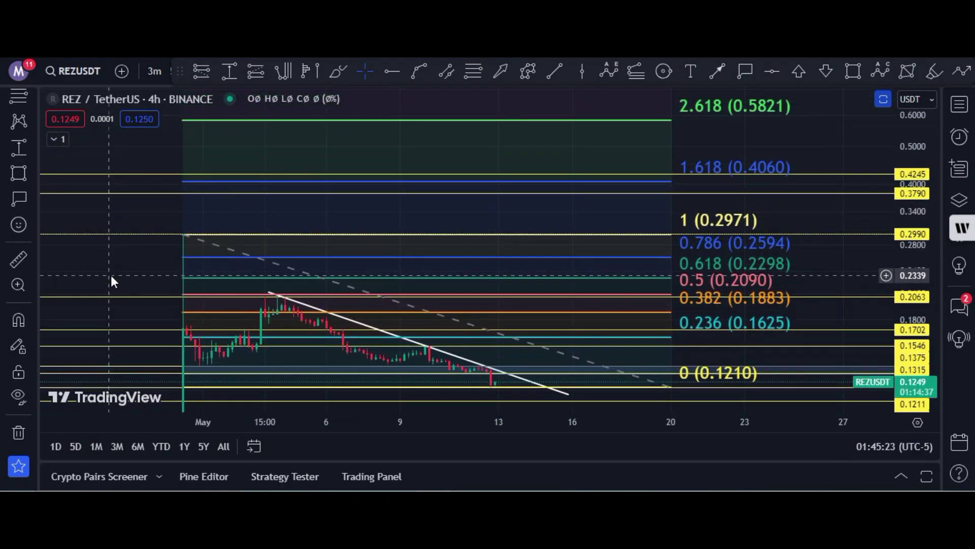
pyautogui.moveTo(819, 138); pyautogui.dragTo(818, 202)
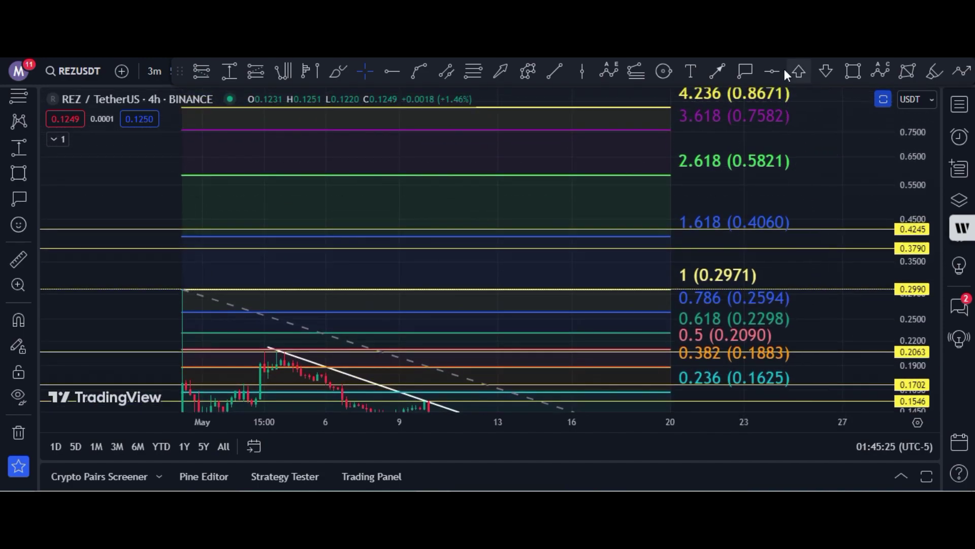
pyautogui.click(670, 174)
pyautogui.moveTo(841, 148); pyautogui.dragTo(838, 187)
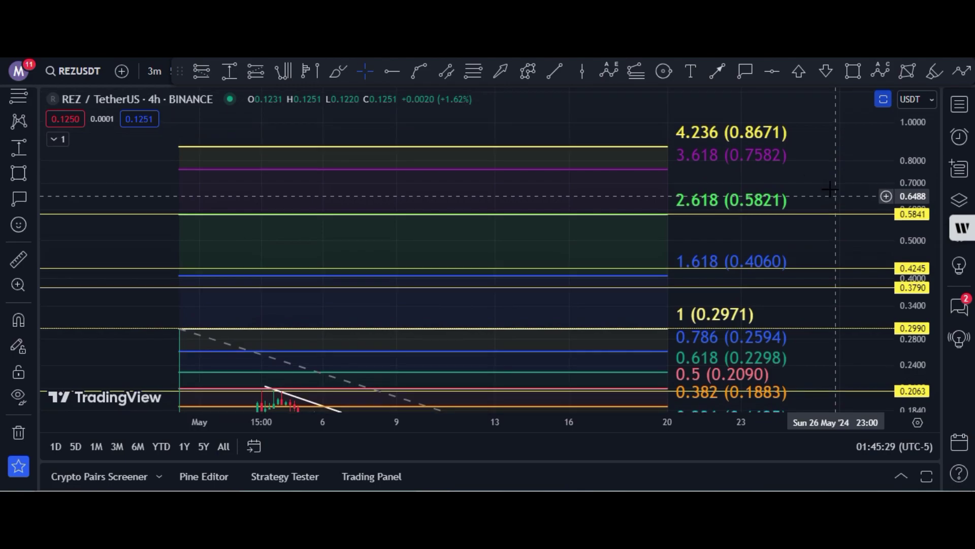
pyautogui.click(773, 72)
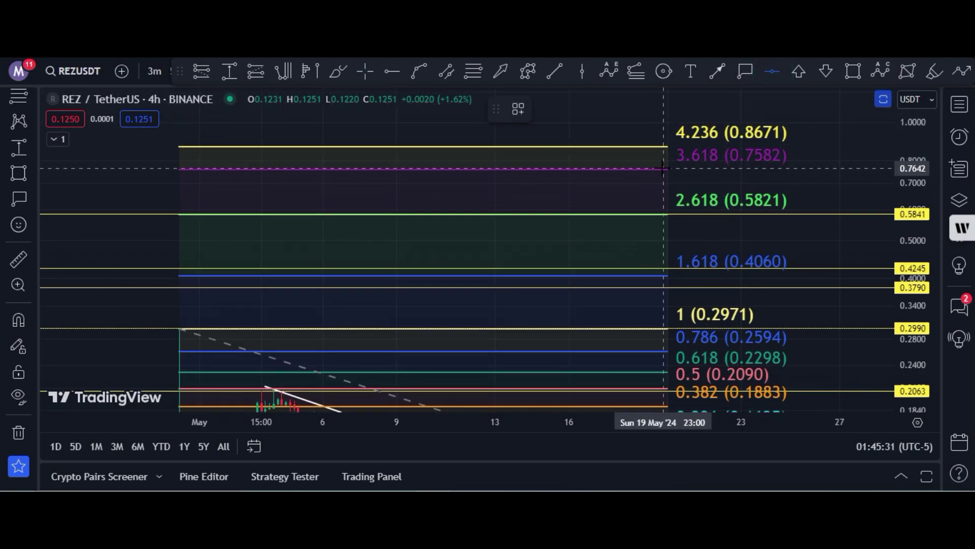
pyautogui.click(663, 168)
pyautogui.click(773, 71)
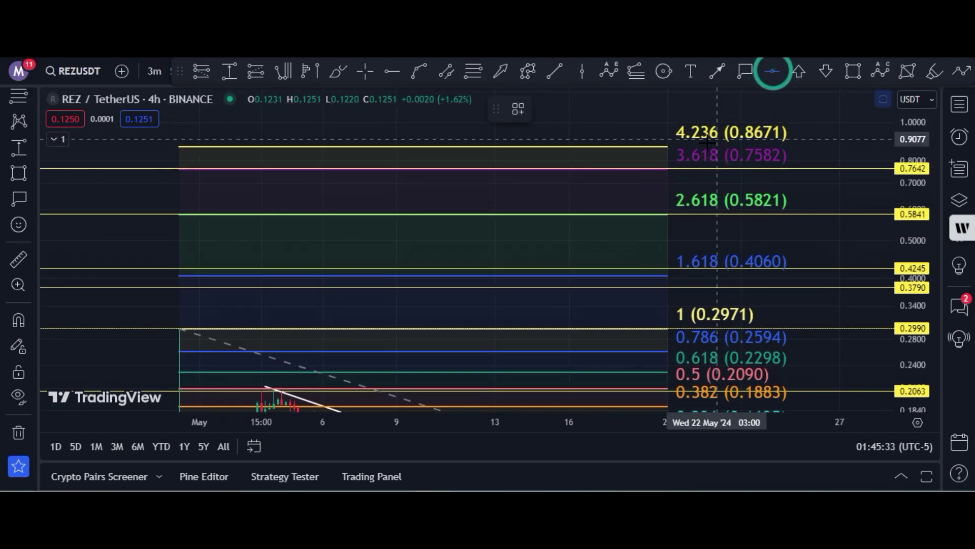
pyautogui.click(676, 146)
pyautogui.click(852, 122)
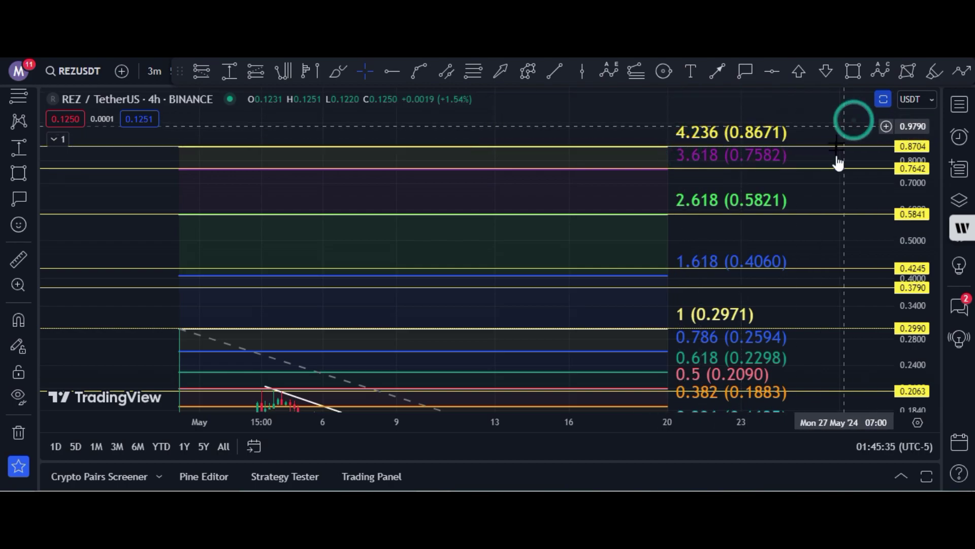
# Add a horizontal line at about 1.0, above the retracement's 4.236 level.
pyautogui.moveTo(834, 187); pyautogui.dragTo(810, 118)
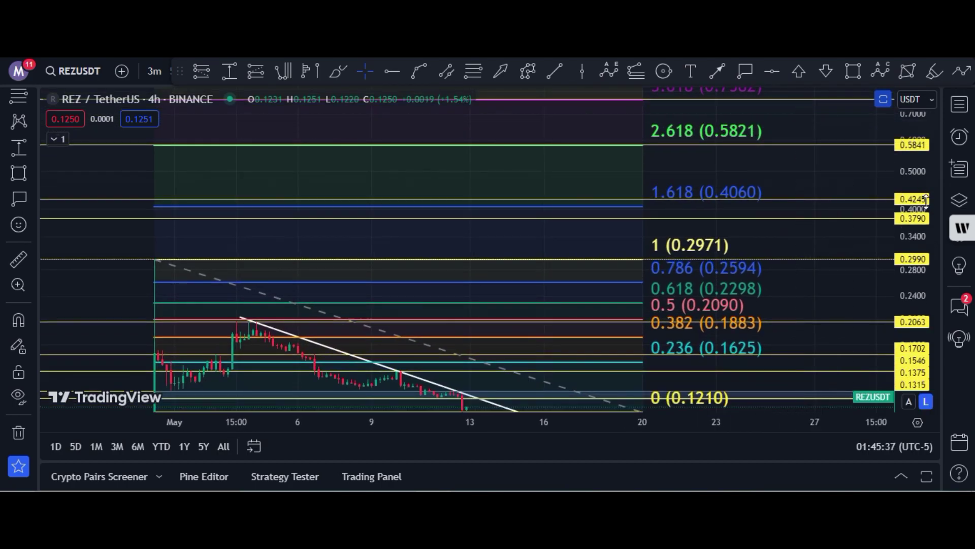
pyautogui.moveTo(908, 239); pyautogui.dragTo(900, 291)
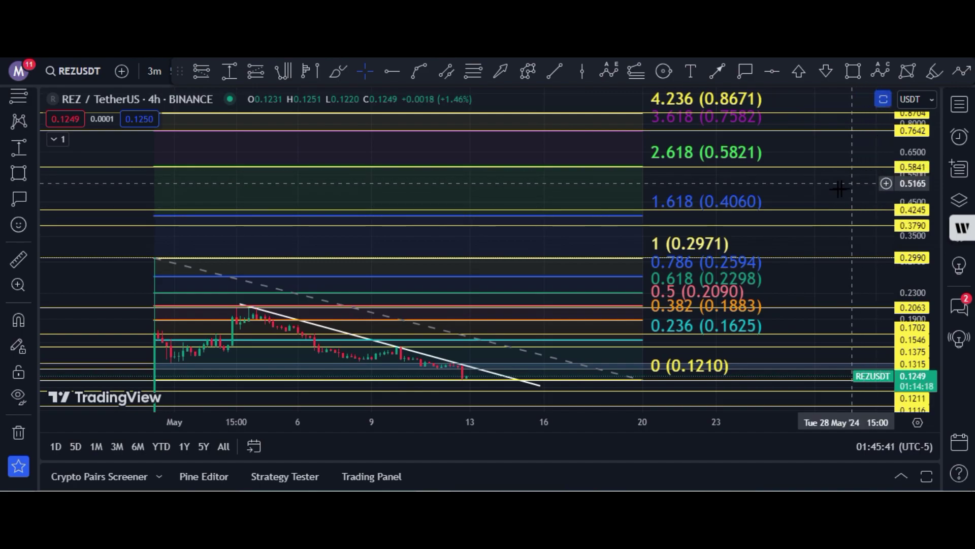
pyautogui.moveTo(911, 207); pyautogui.dragTo(909, 235)
pyautogui.moveTo(807, 197); pyautogui.dragTo(767, 212)
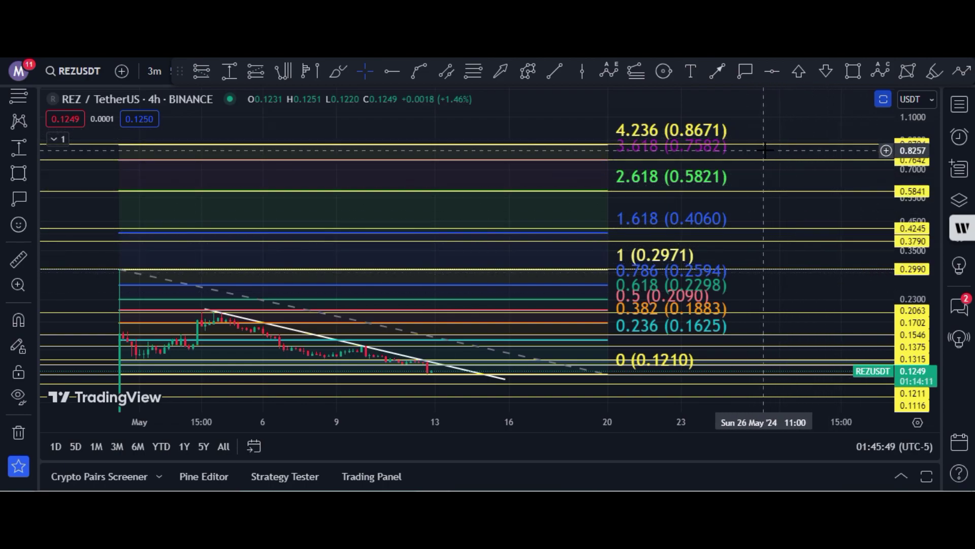
pyautogui.moveTo(766, 116); pyautogui.dragTo(757, 134)
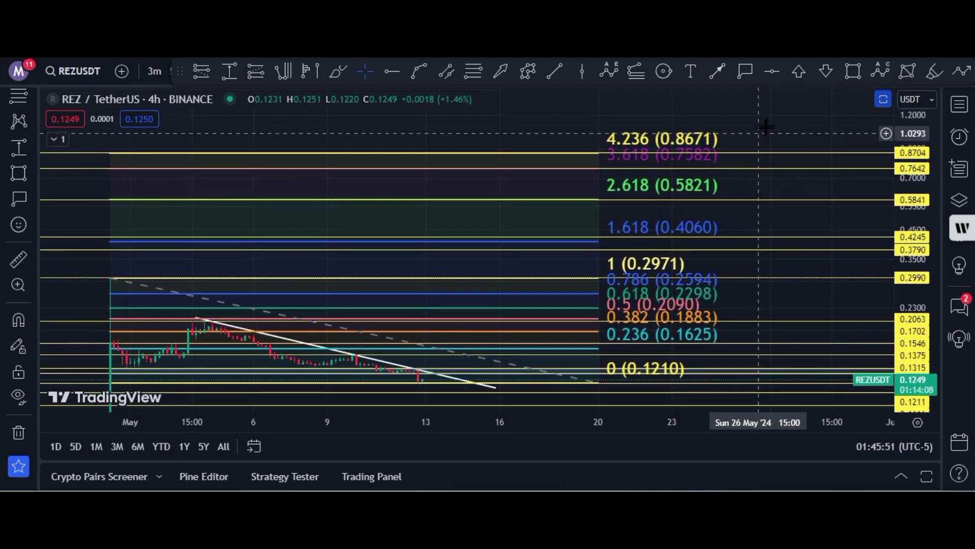
pyautogui.click(772, 71)
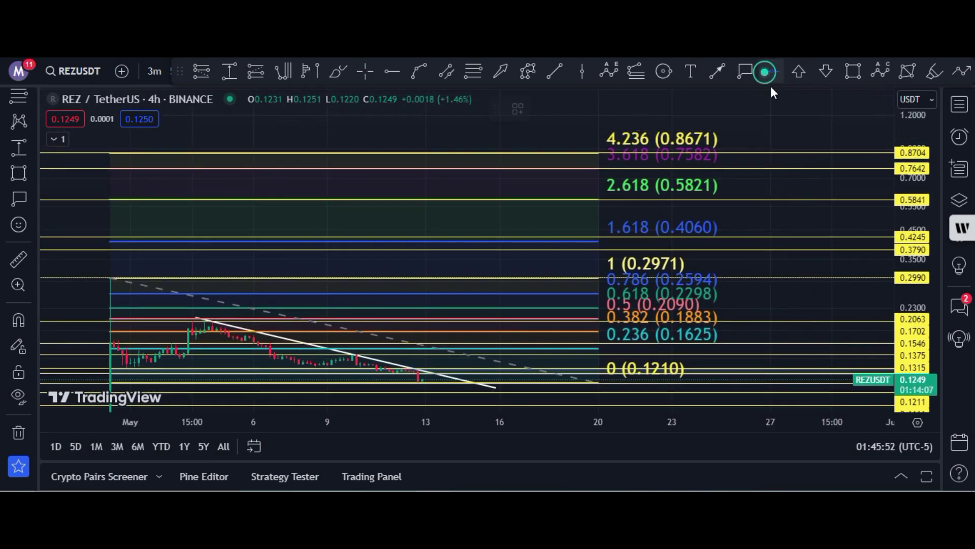
pyautogui.click(773, 135)
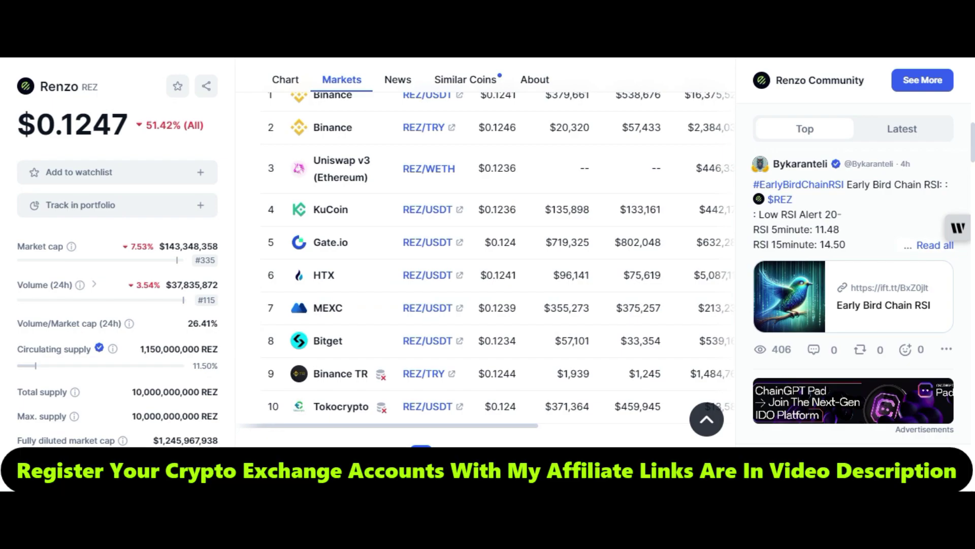
# Switch to Renzo's CoinMarketCap page and check its market cap rank.
pyautogui.moveTo(181, 269)
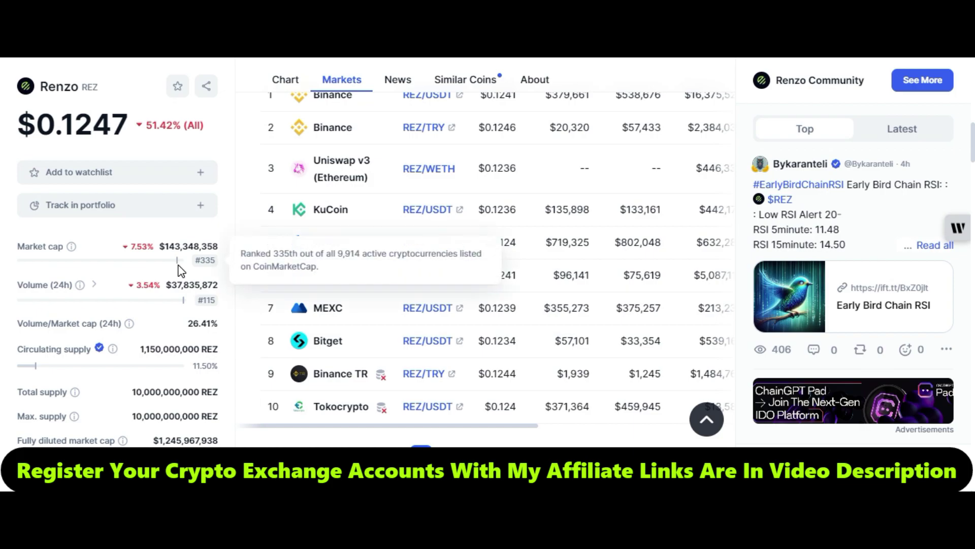